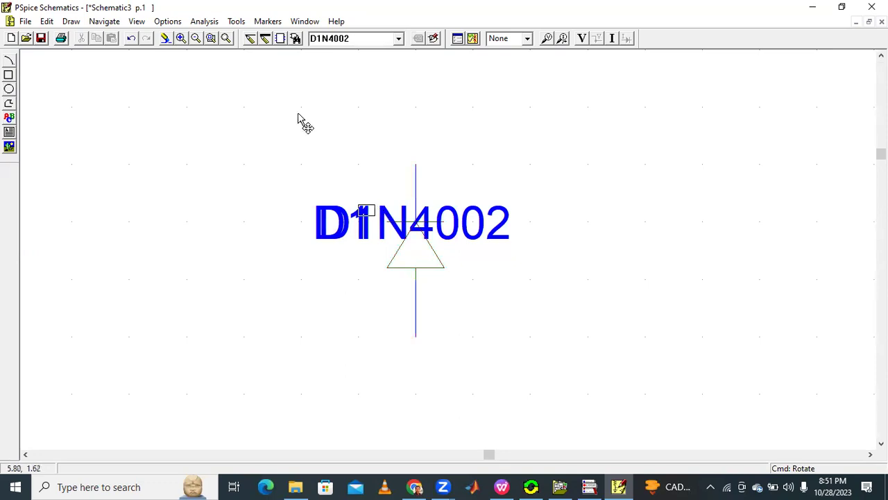
Move the D1N4002 part label clear of the diode's reference designator, to the upper right of the diode symbol.
click(226, 38)
click(459, 222)
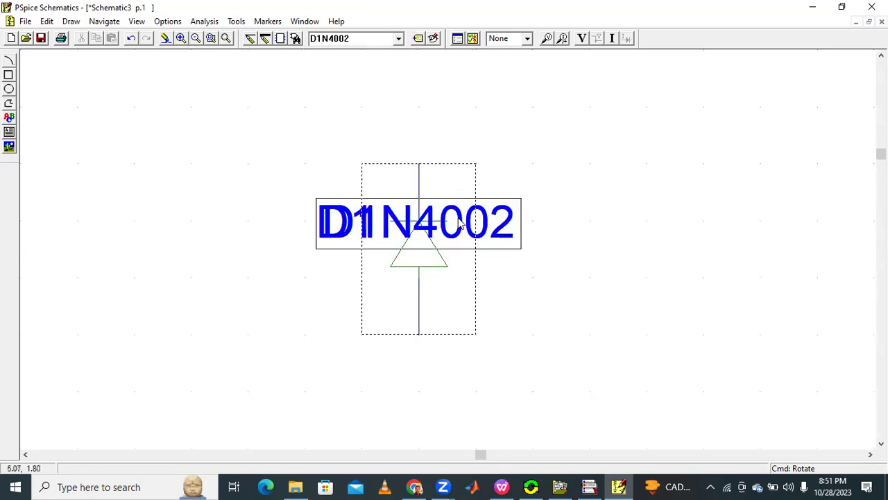
drag(460, 222, 583, 203)
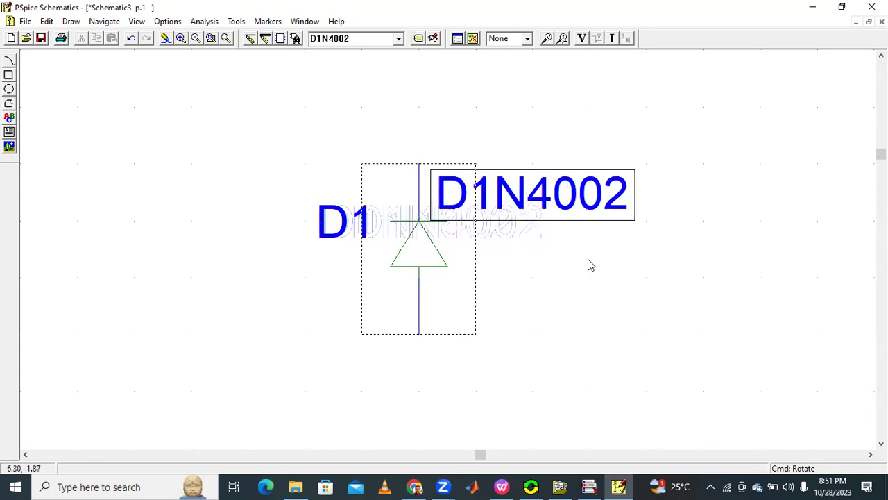
Rotate the diode until it stands vertically with its cathode pointing down.
click(226, 38)
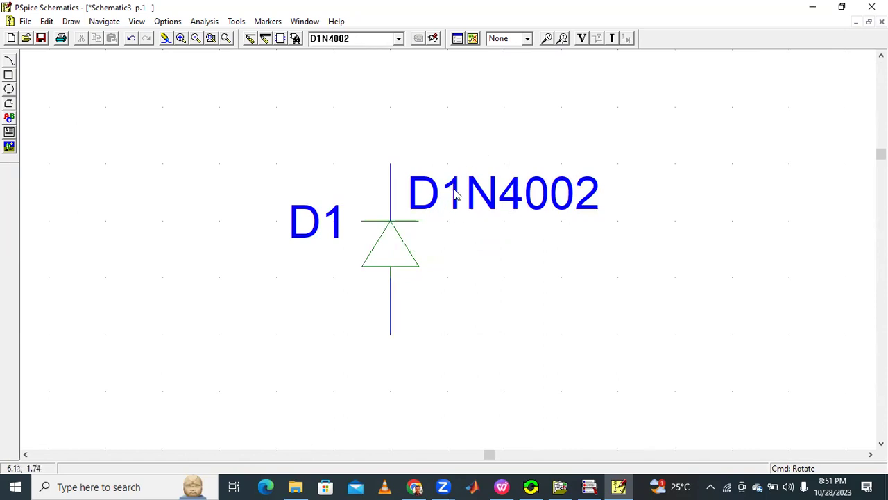
click(376, 246)
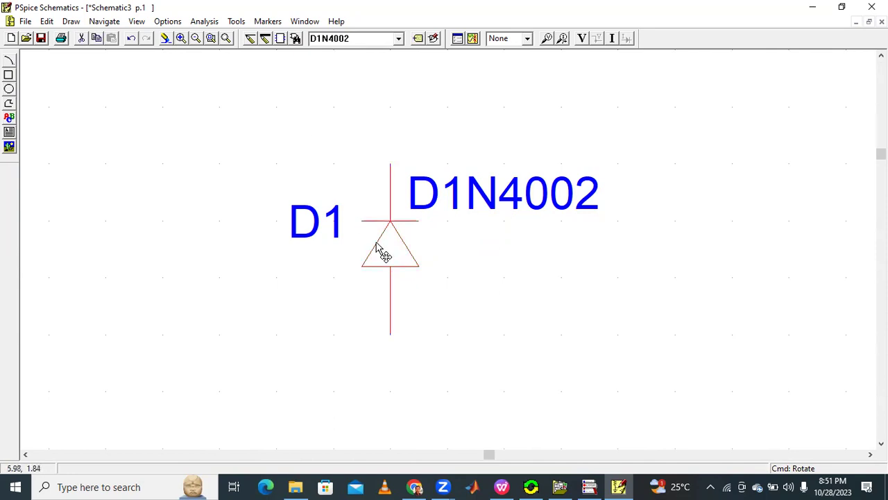
key(ctrl+r)
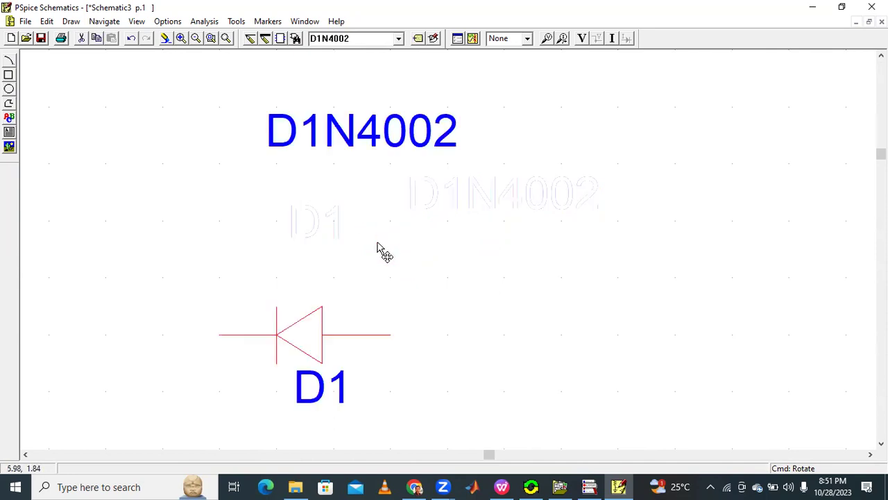
key(ctrl+r)
key(ctrl+r)
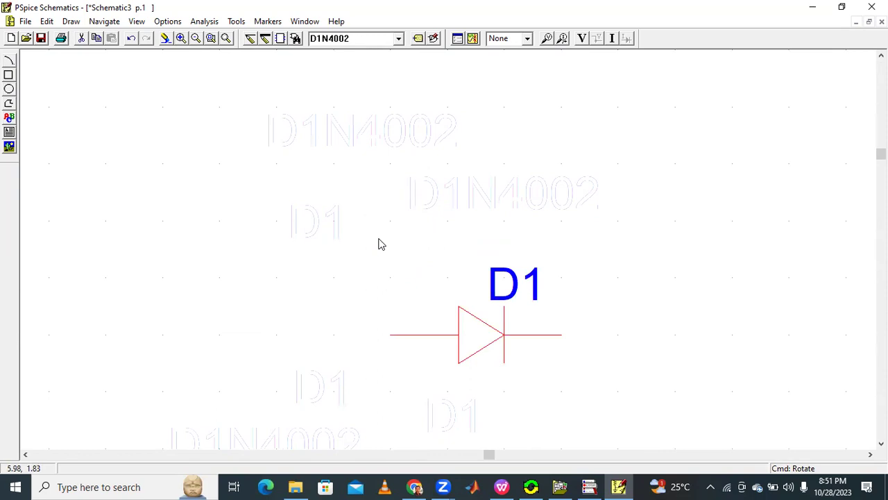
key(ctrl+r)
key(ctrl+r)
key(ctrl+r)
key(ctrl+r)
key(ctrl+r)
key(ctrl+r)
key(ctrl+r)
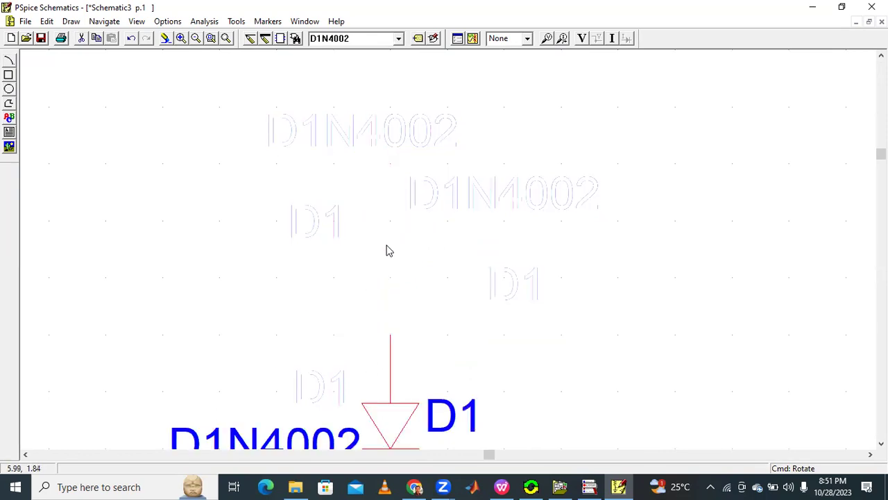
click(226, 38)
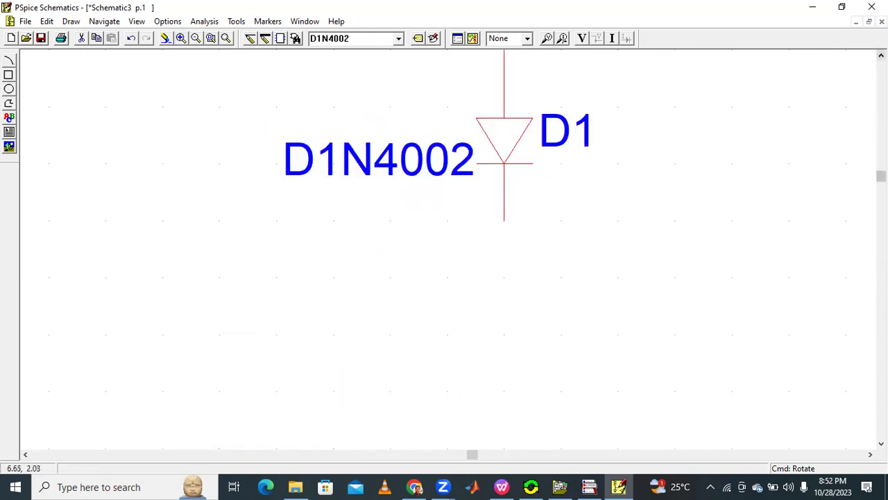
scroll(838, 56, up, 1)
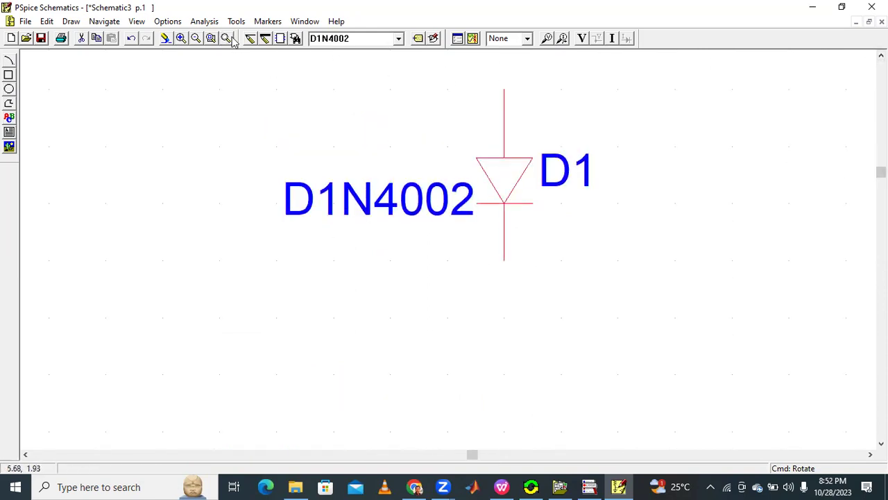
Place a VSFFM voltage source and move it to the left of the diode, leaving room between the two parts.
click(196, 38)
click(196, 38)
click(196, 39)
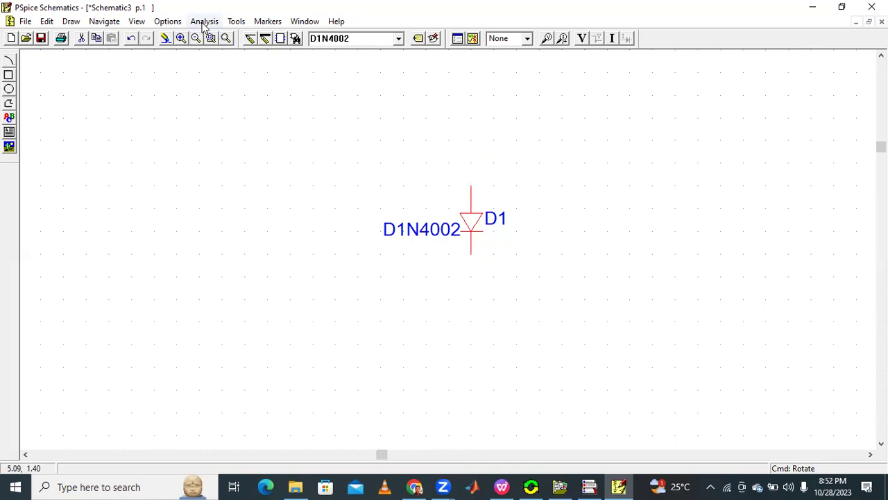
click(399, 39)
scroll(366, 77, up, 1)
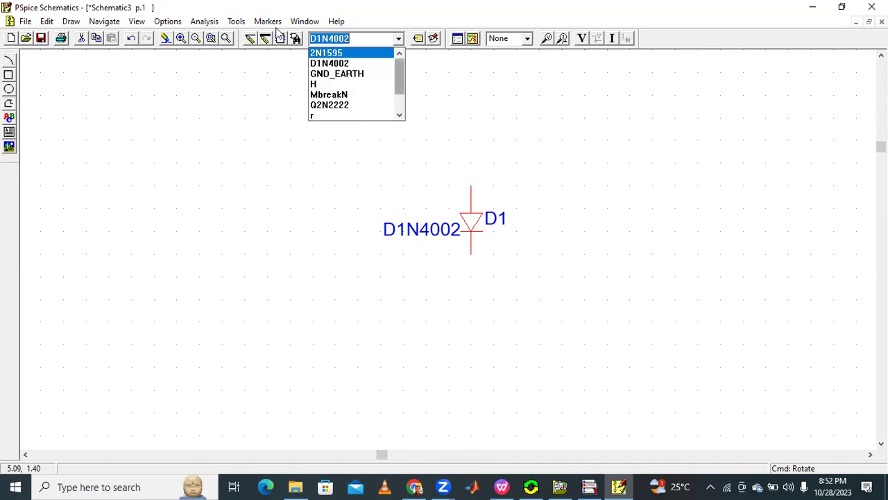
click(296, 40)
click(297, 40)
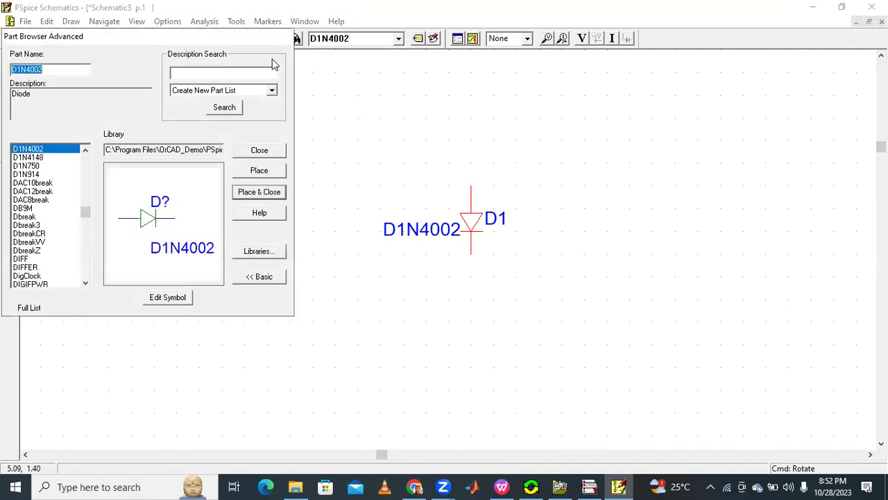
key(BackSpace)
text(VS)
click(256, 172)
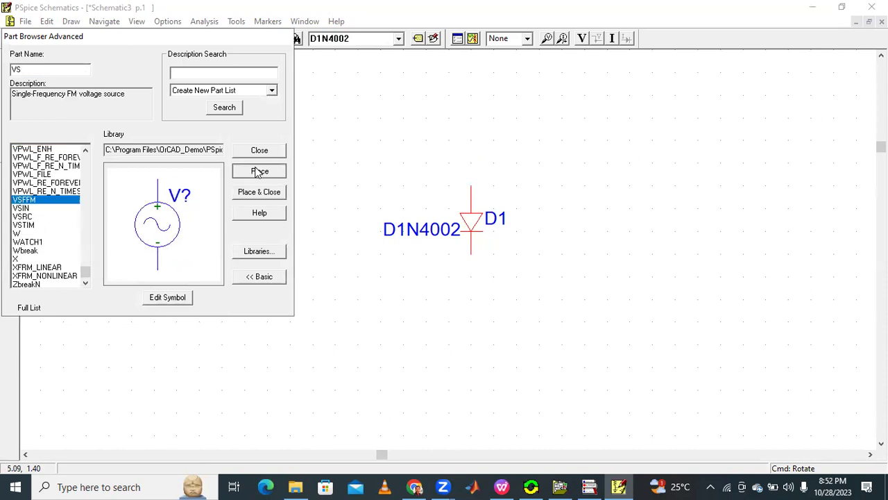
click(314, 199)
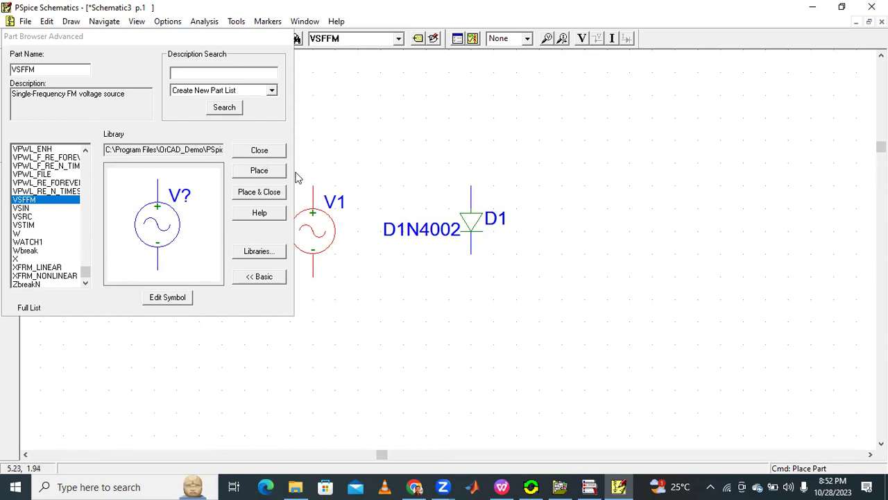
click(259, 149)
drag(316, 228, 271, 227)
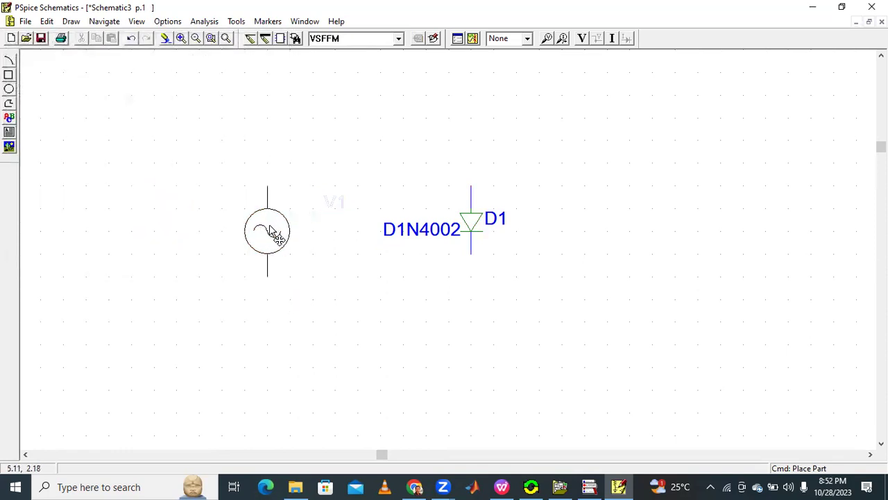
Place one horizontal resistor above and between the voltage source and the diode.
click(399, 39)
click(323, 52)
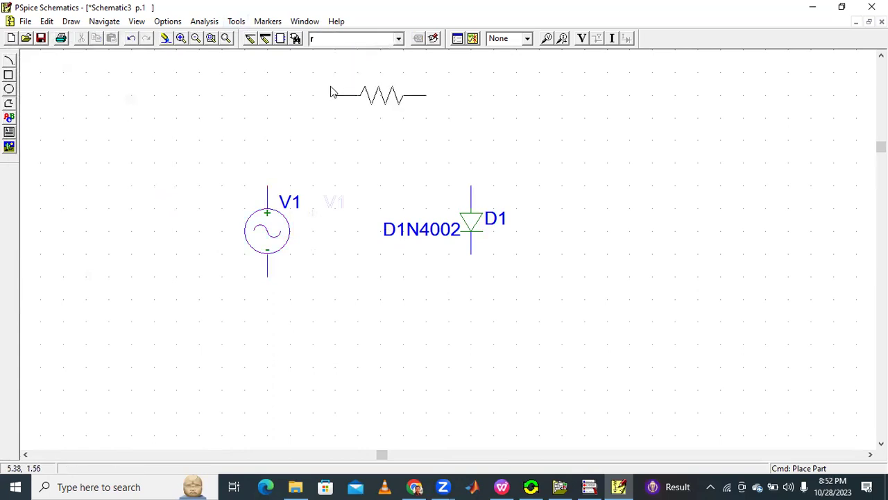
click(313, 158)
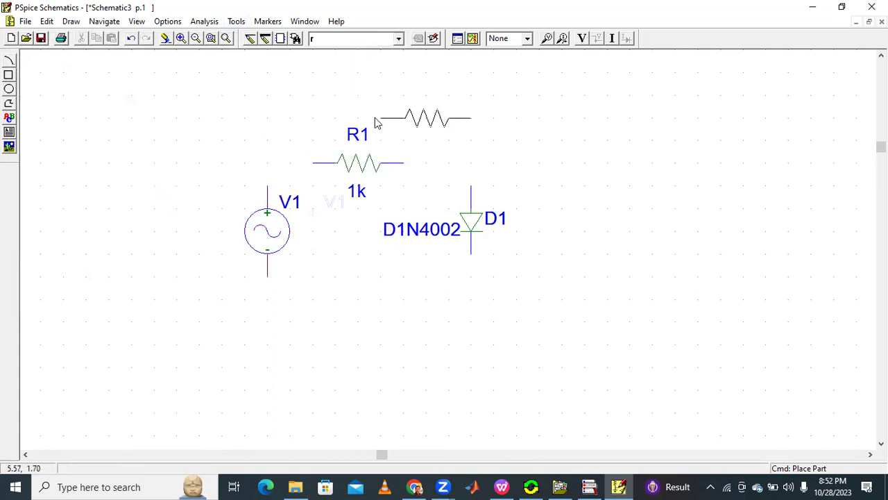
Place a GND_EARTH ground symbol below and between the voltage source and the diode.
click(399, 39)
scroll(355, 79, up, 1)
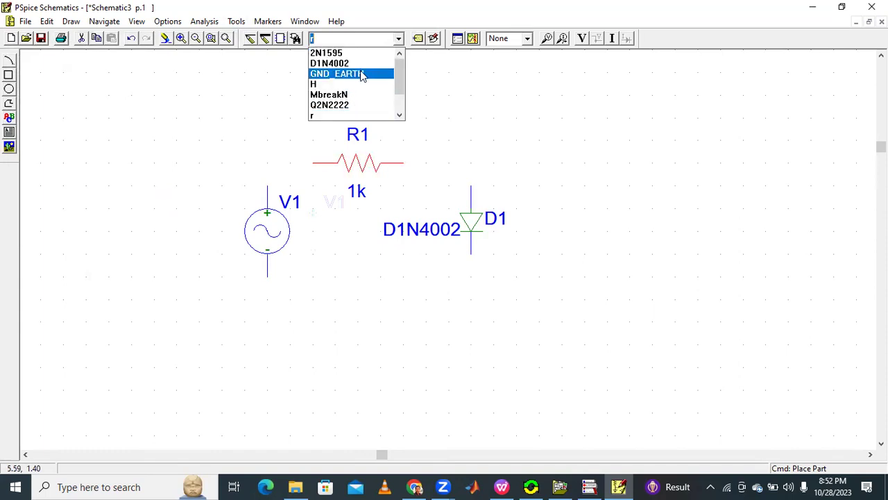
click(360, 73)
click(381, 301)
right_click(528, 281)
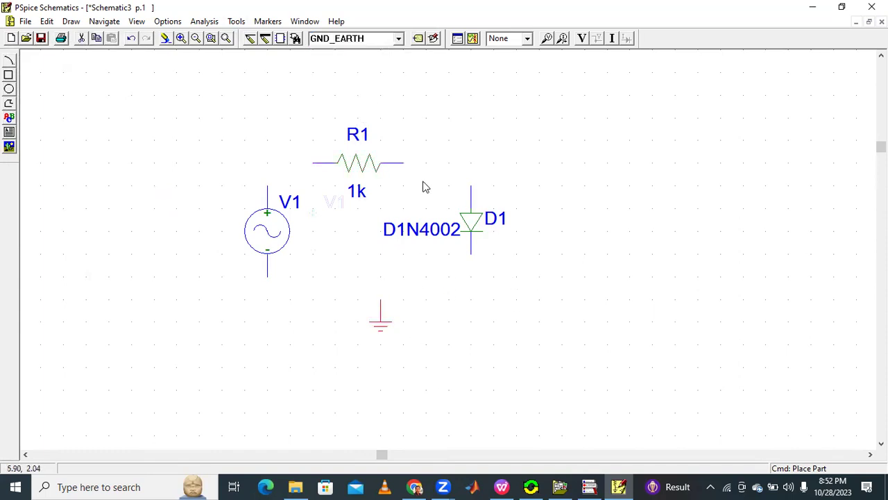
Wire the source, resistor and diode in a series loop, joining the diode's cathode back to the source's negative terminal.
click(226, 38)
click(250, 38)
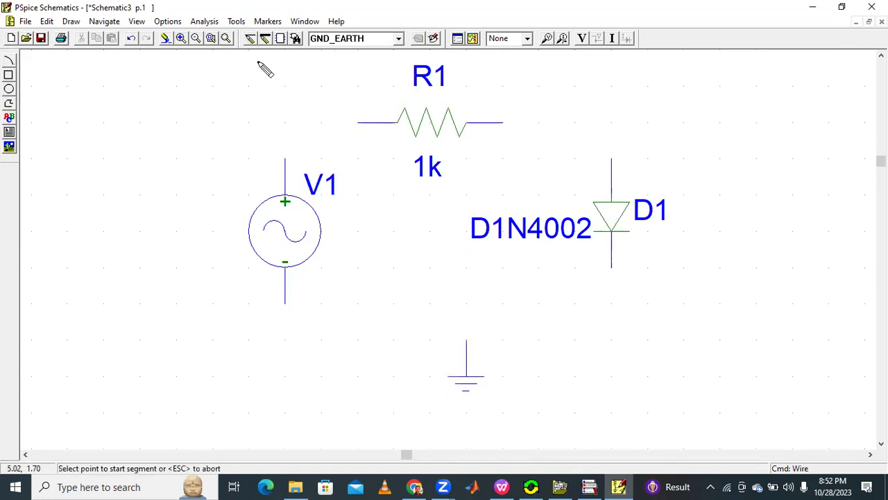
click(285, 160)
click(357, 123)
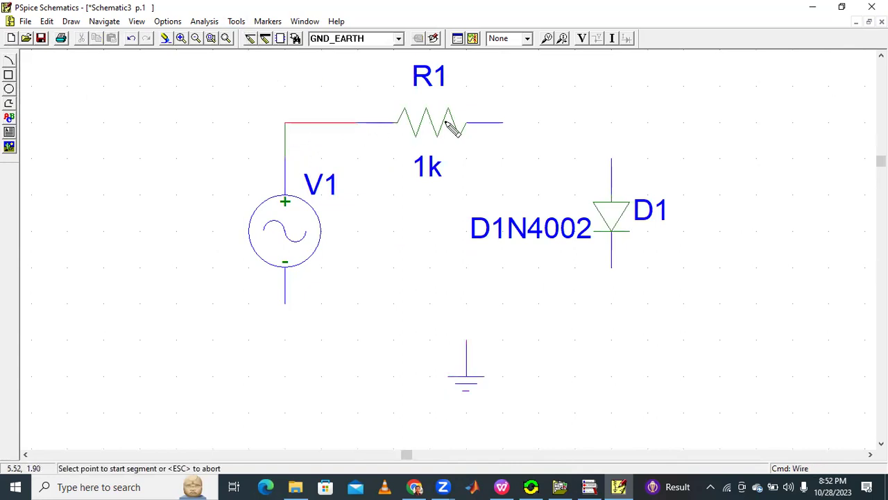
click(503, 123)
click(611, 161)
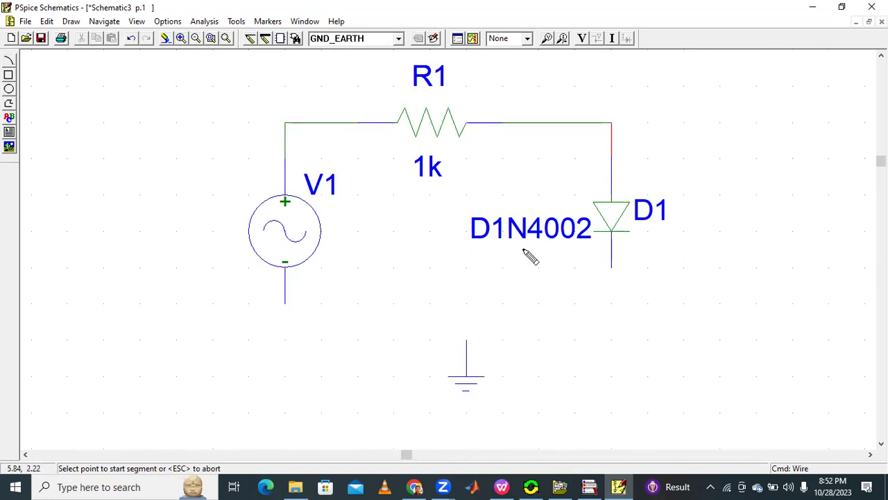
click(284, 302)
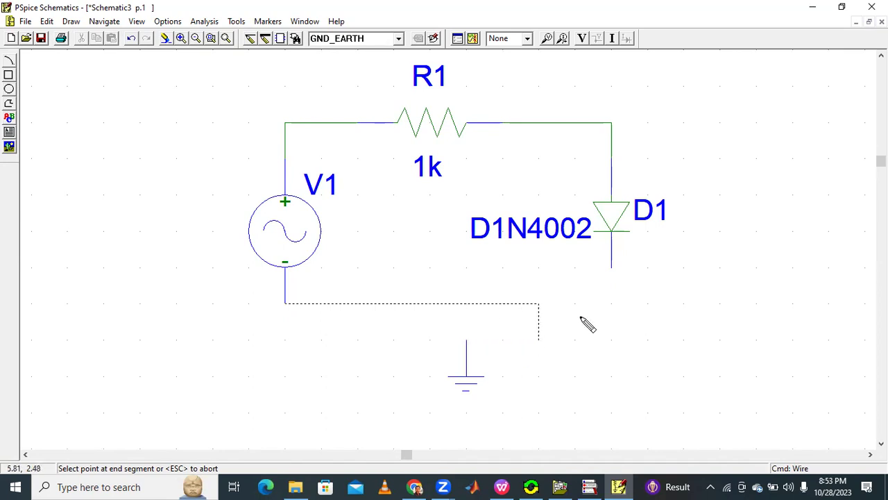
click(610, 270)
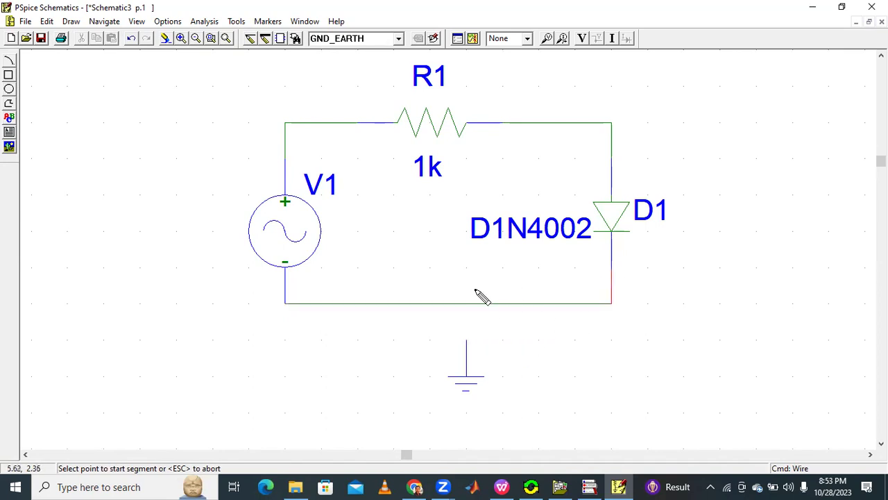
Attach the ground symbol to the middle of the bottom wire.
click(467, 342)
click(466, 303)
drag(476, 382, 486, 345)
click(523, 276)
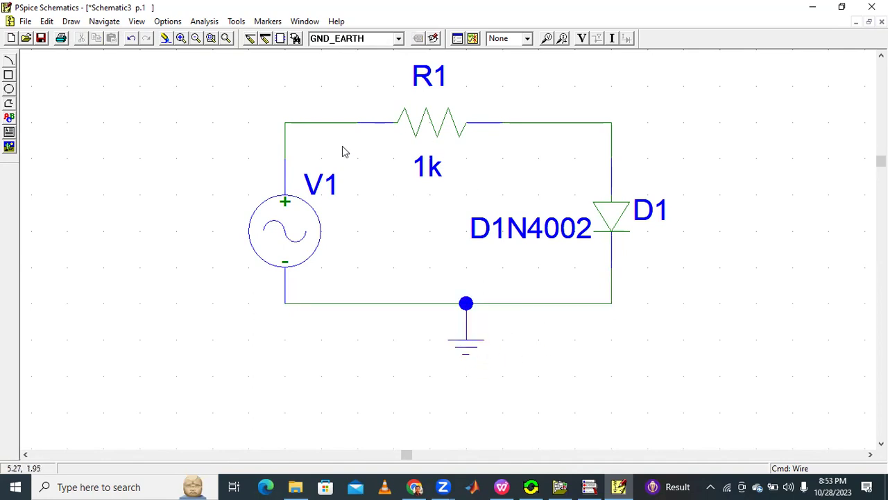
Set the voltage source's DC, AC and VOFF attributes to 0.
double_click(299, 234)
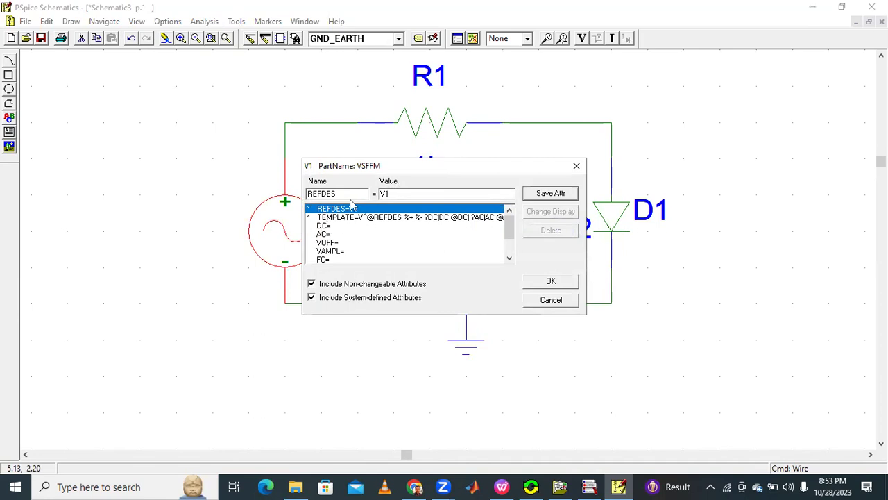
click(336, 227)
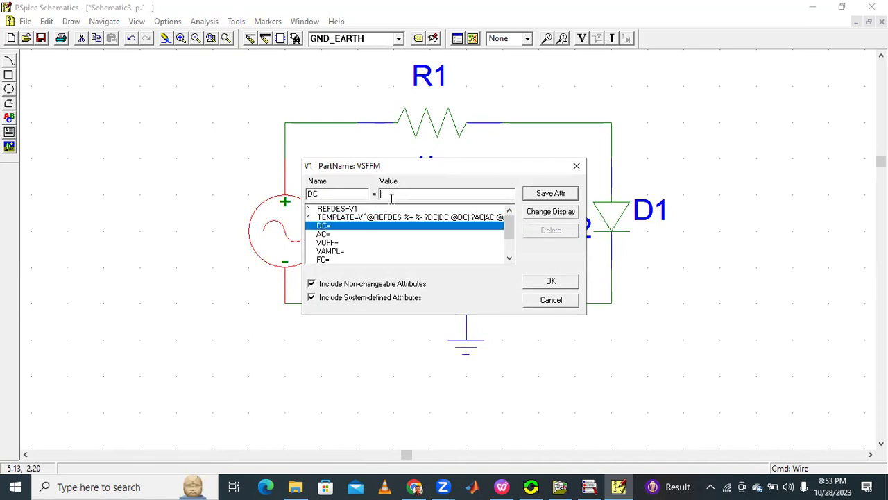
click(536, 197)
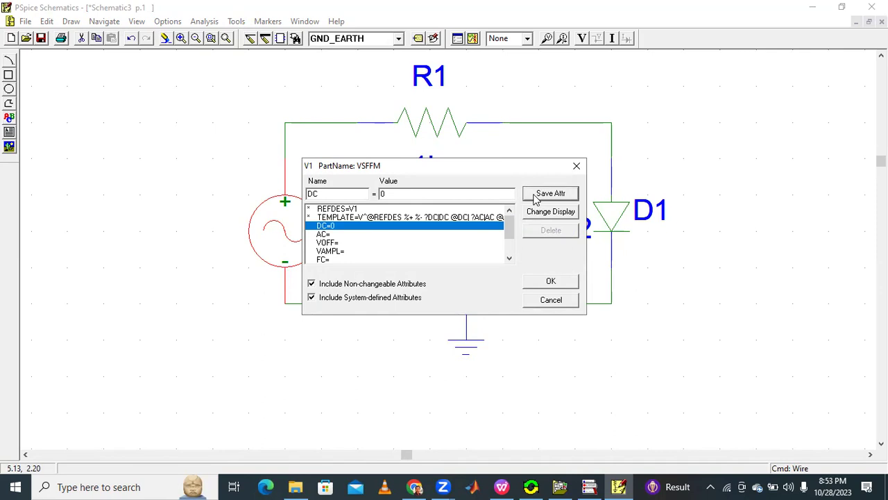
click(338, 236)
text(0)
click(532, 197)
click(338, 243)
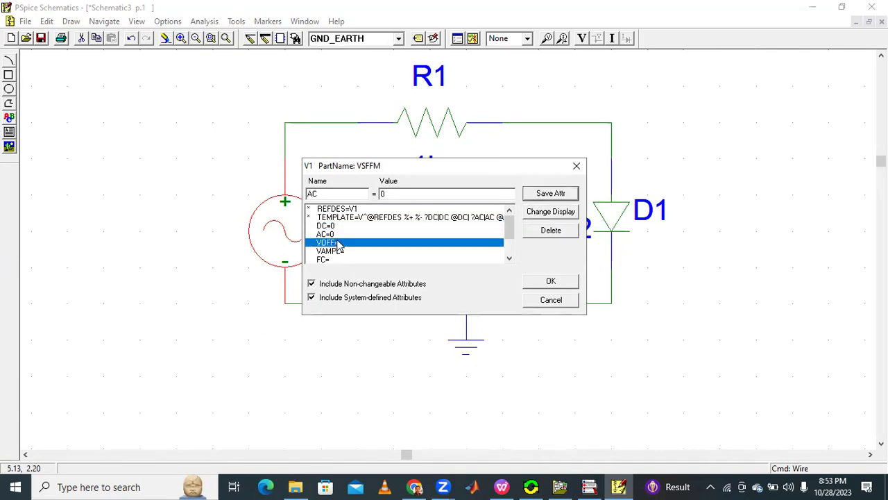
text(0)
click(543, 193)
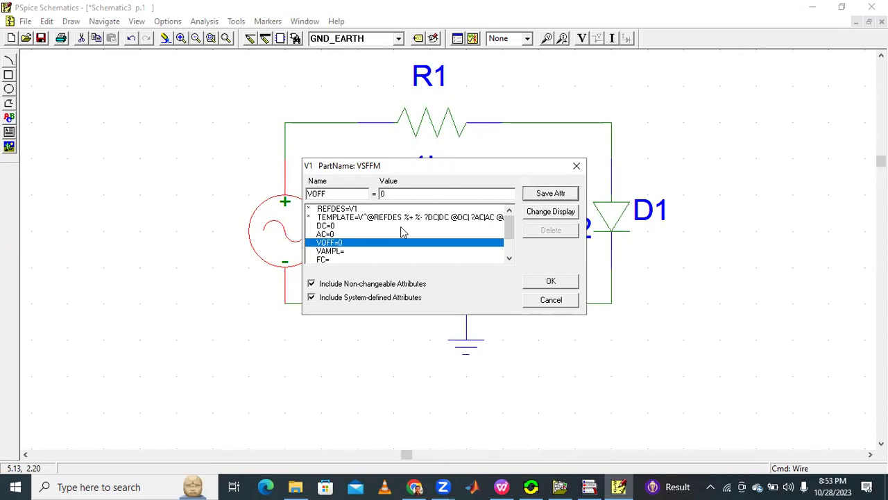
Set the voltage source's VAMPL attribute to 12, look through its remaining attributes and accept the changes.
click(334, 252)
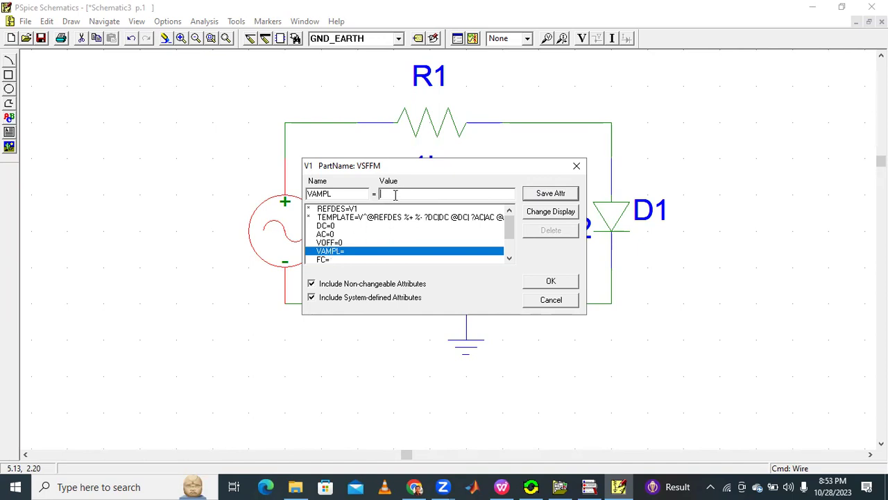
text(12)
click(546, 195)
click(510, 259)
click(509, 258)
click(509, 258)
click(509, 258)
click(539, 280)
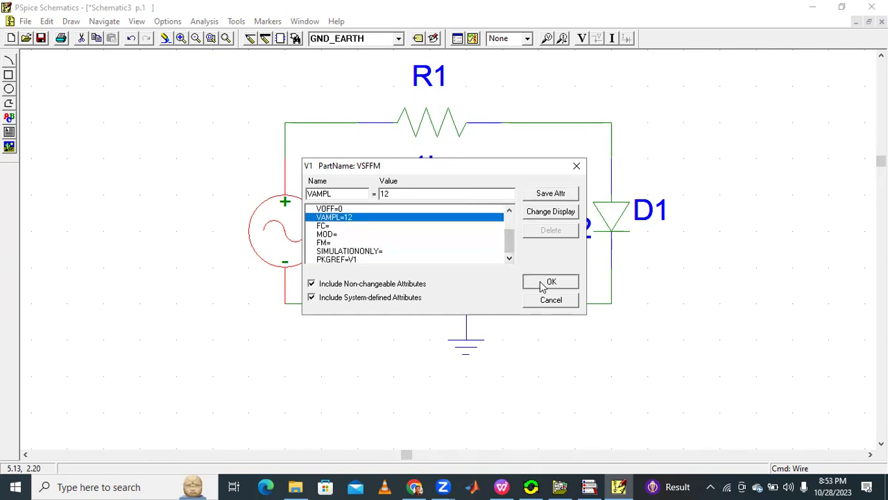
Place a VSIN source beside the existing voltage source, outside the circuit loop.
click(398, 40)
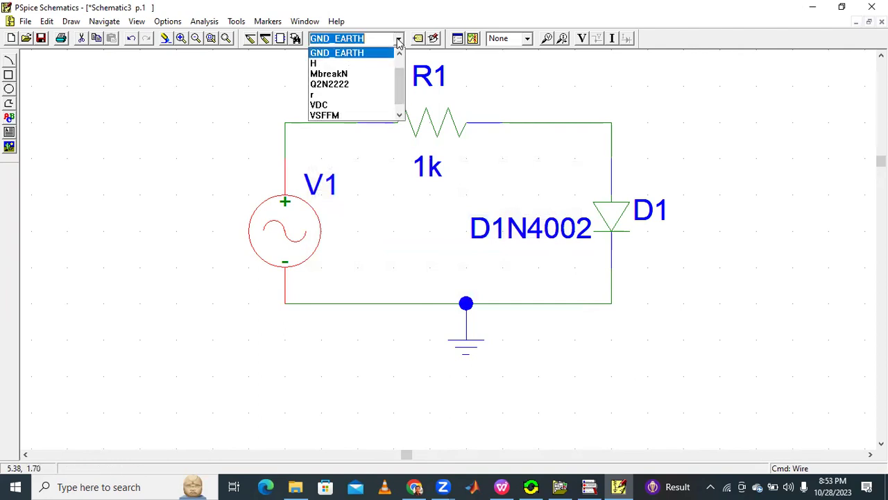
scroll(399, 75, up, 2)
scroll(400, 75, down, 3)
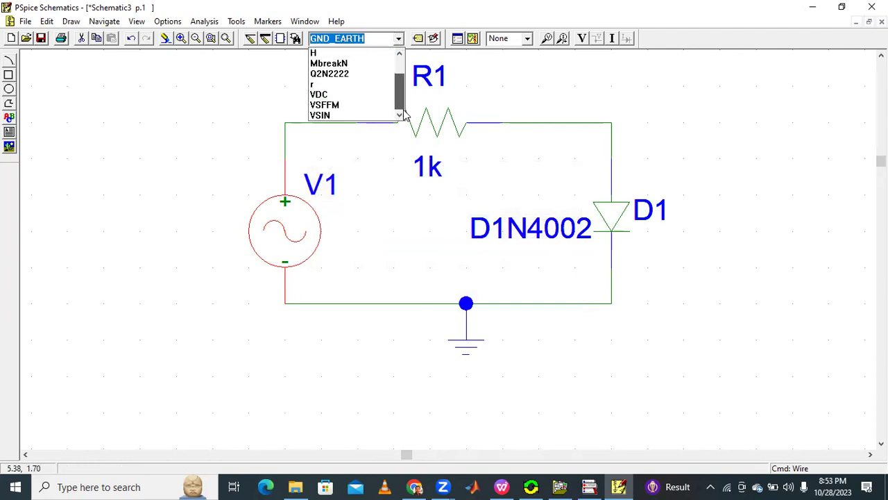
click(341, 115)
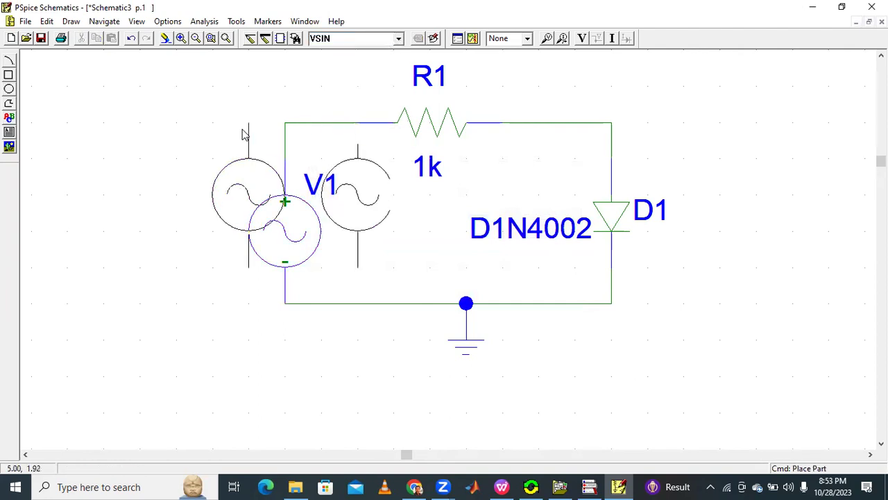
click(170, 165)
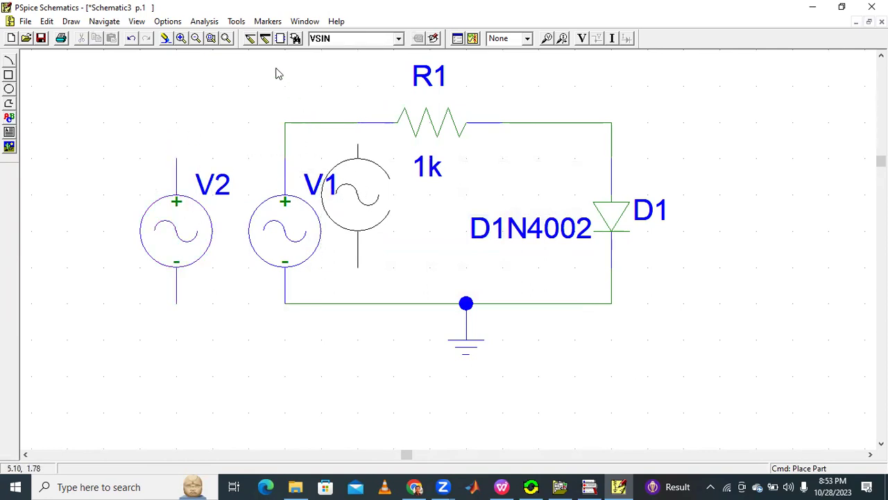
Delete the VSFFM source V1 and move the VSIN source into its place in the loop.
click(225, 39)
click(326, 263)
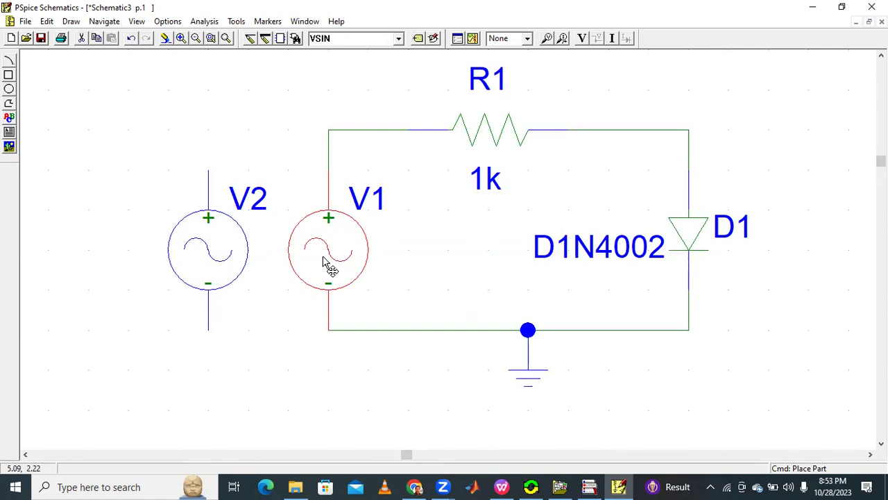
key(Delete)
drag(215, 245, 328, 244)
click(353, 243)
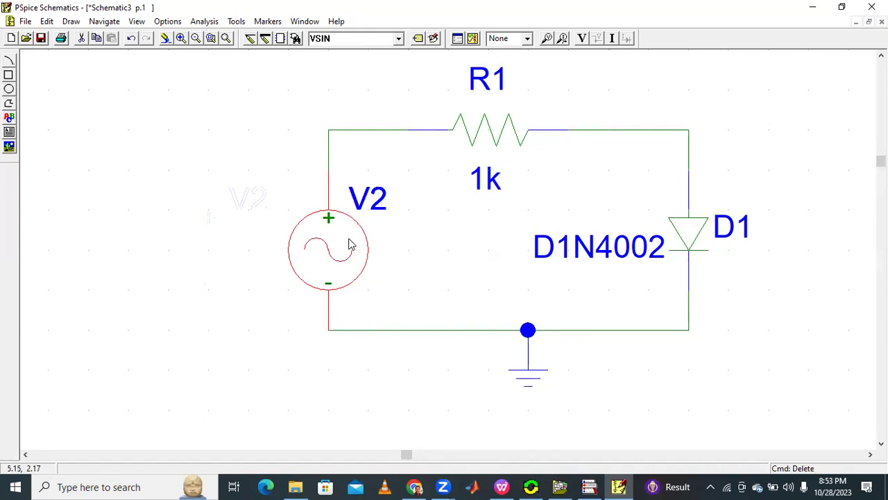
Set the VSIN source's DC, AC and VOFF attributes to 0.
double_click(354, 248)
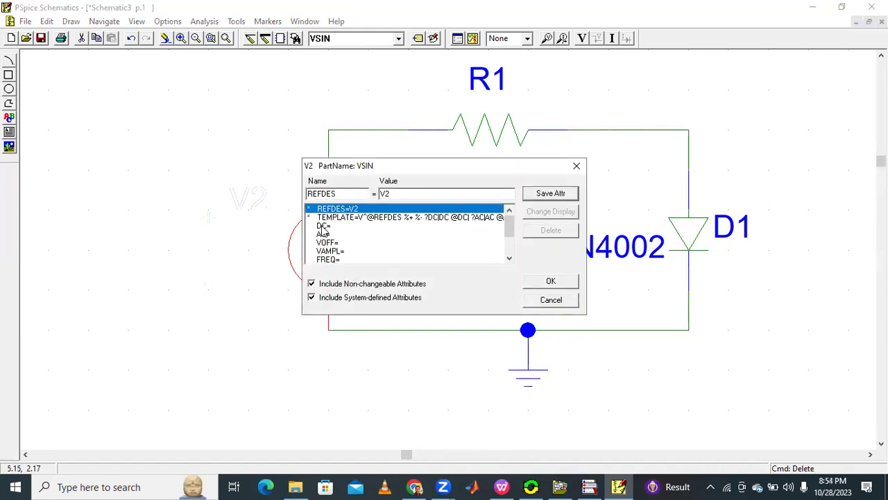
click(323, 226)
text(0)
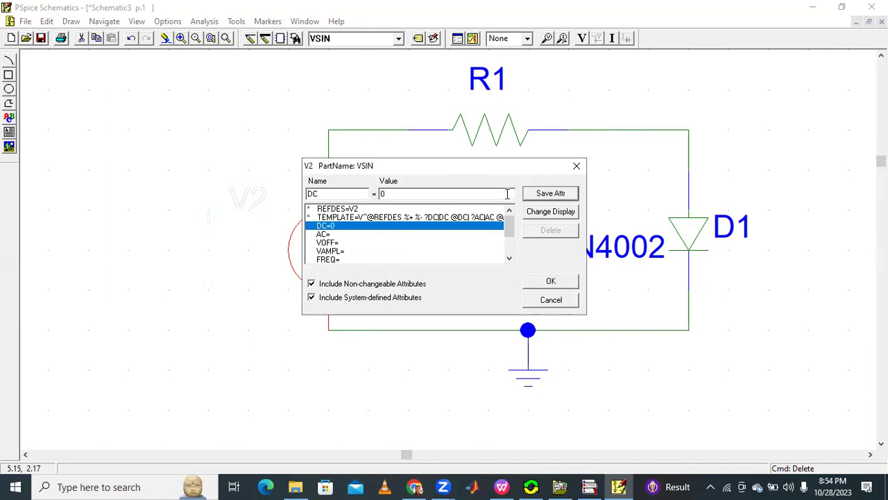
click(327, 235)
text(0)
click(546, 194)
click(345, 244)
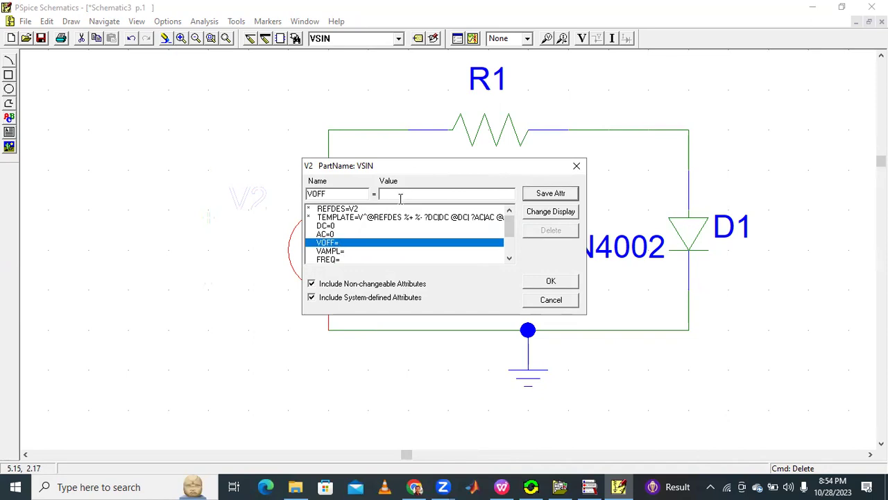
text(0)
click(566, 194)
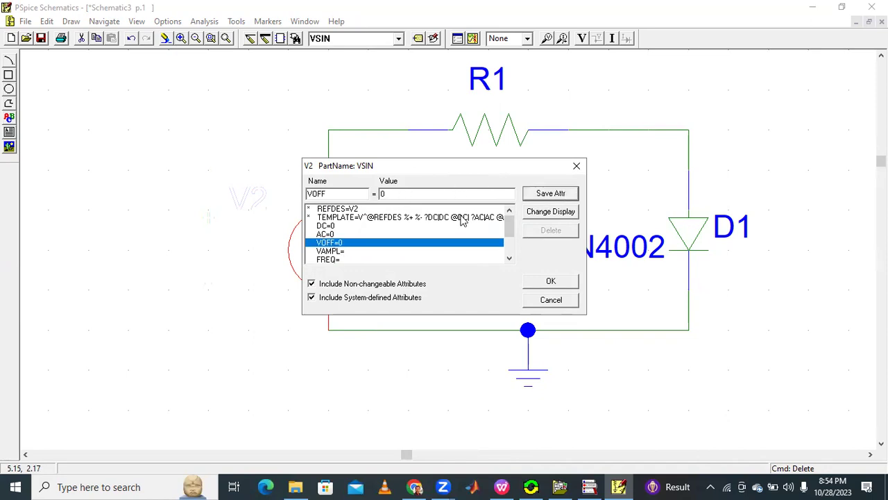
Set the VSIN source's VAMPL to 10 and FREQ to 50, and accept the attributes.
click(343, 251)
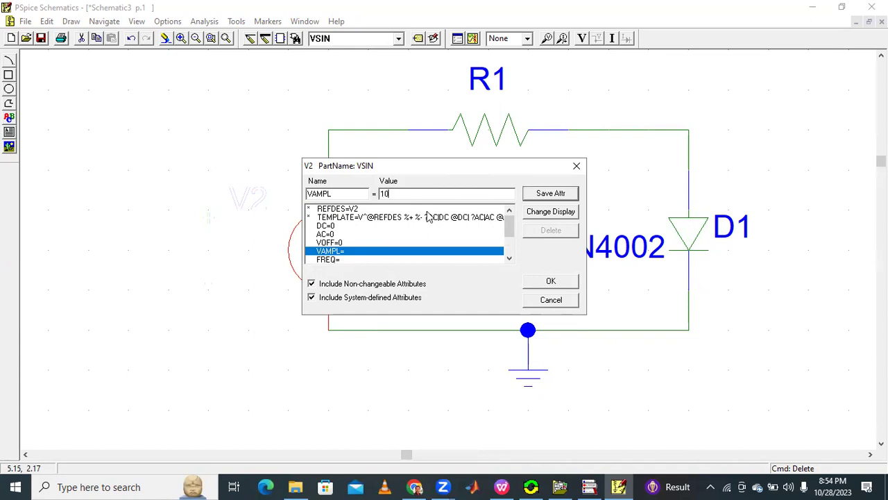
click(529, 195)
click(326, 260)
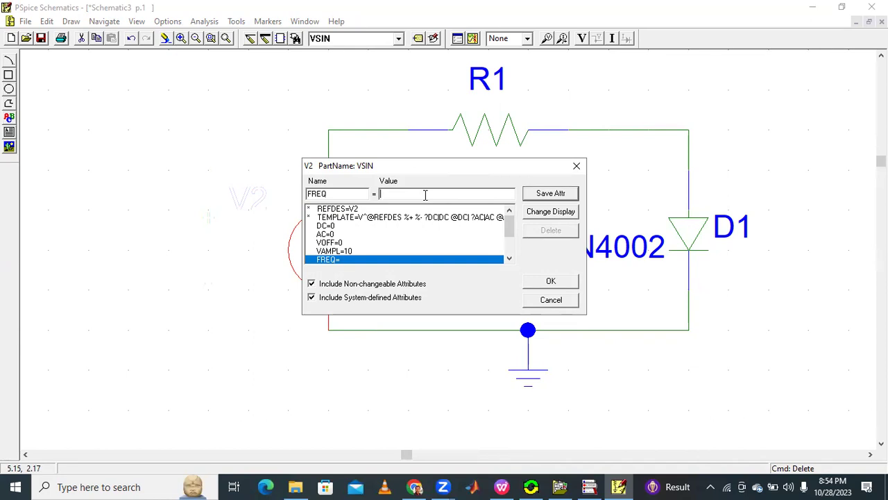
click(561, 194)
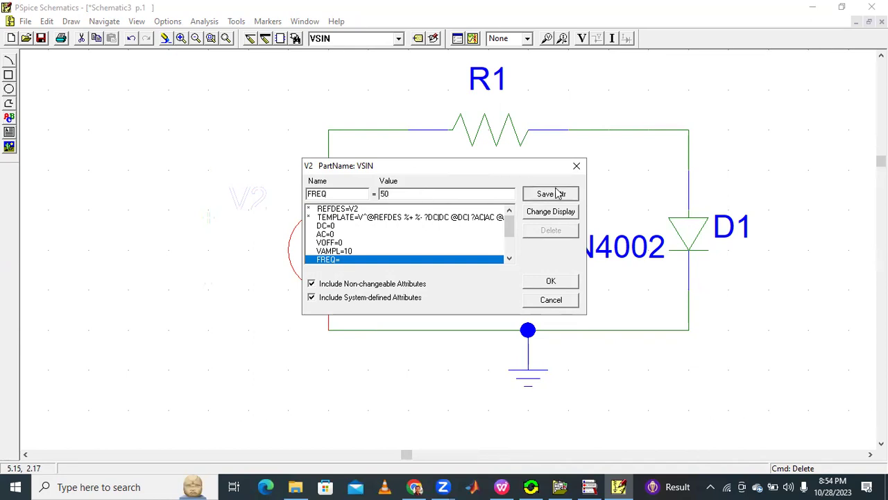
click(551, 281)
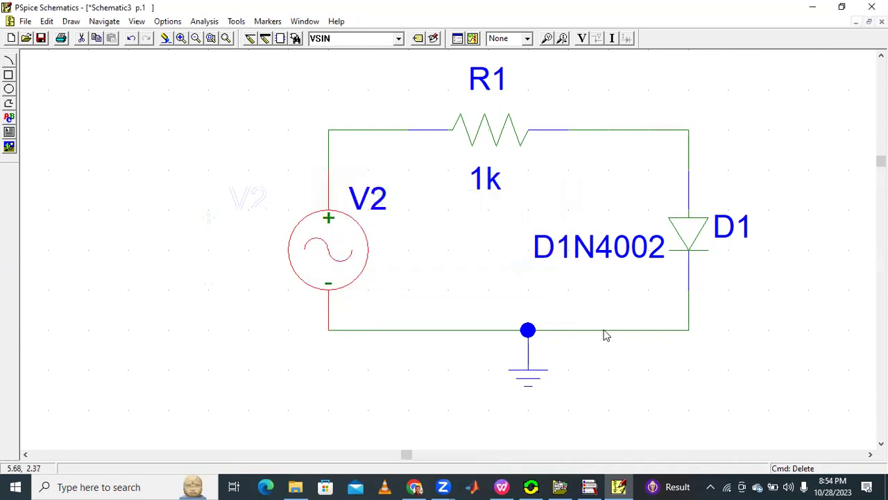
Enable transient analysis with a final time of 50ms in the analysis setup.
click(227, 38)
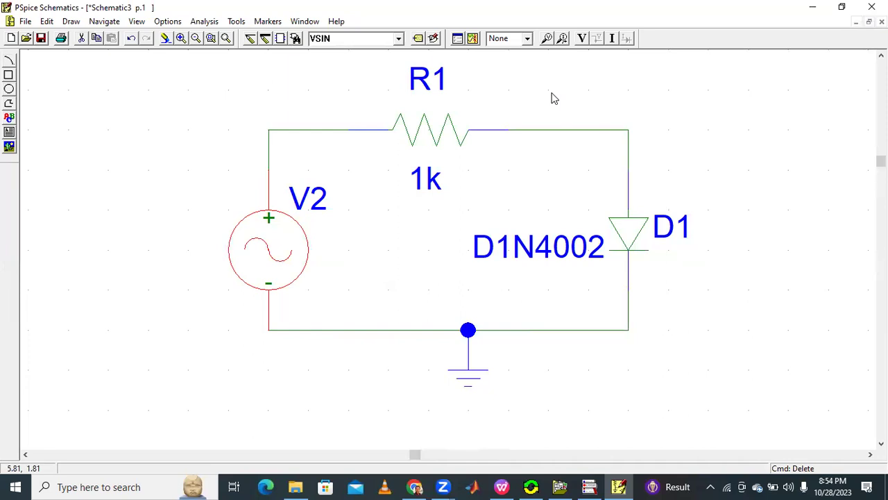
click(206, 21)
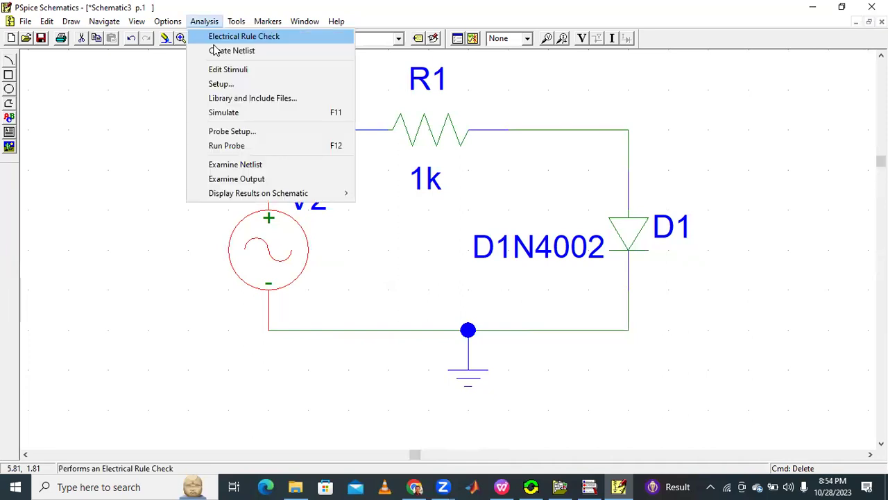
click(221, 84)
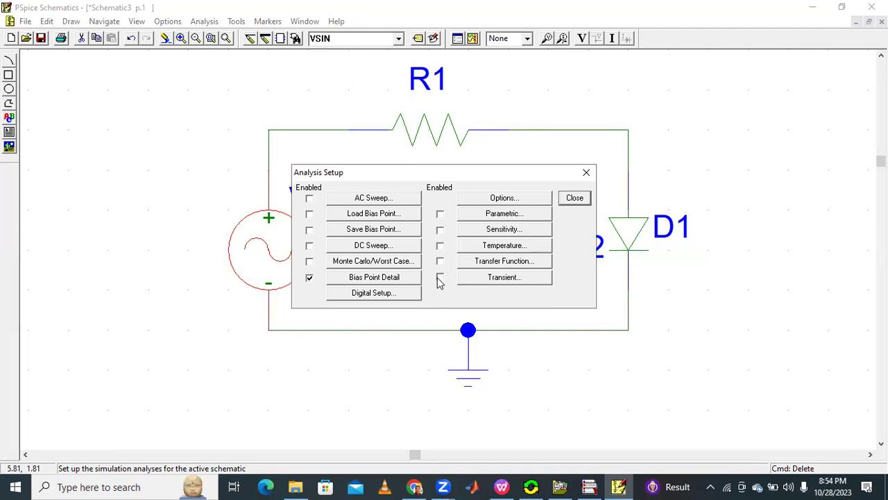
click(499, 278)
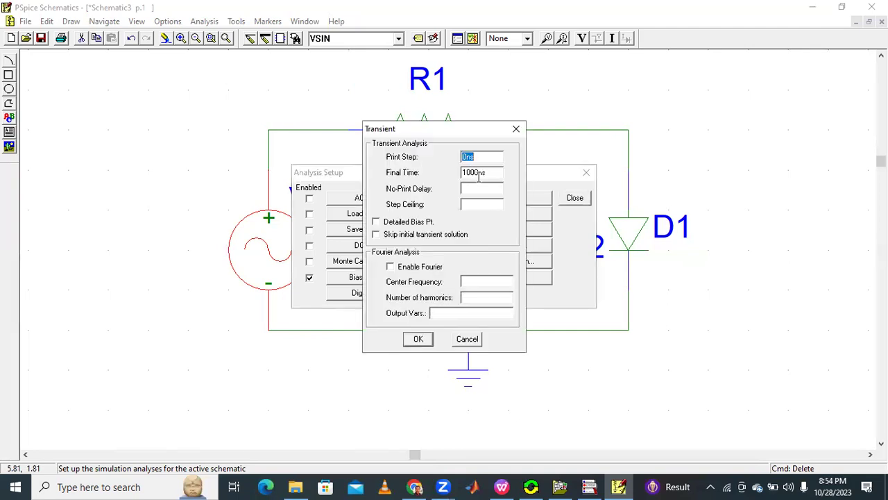
click(478, 173)
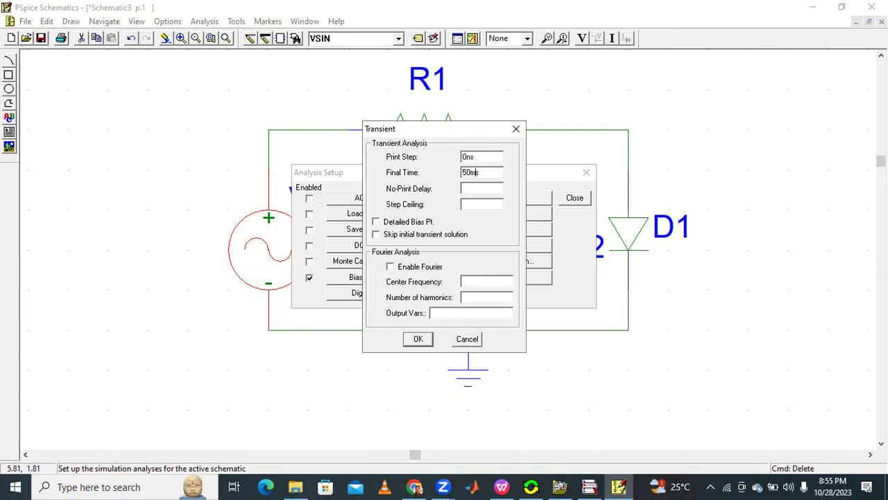
click(410, 342)
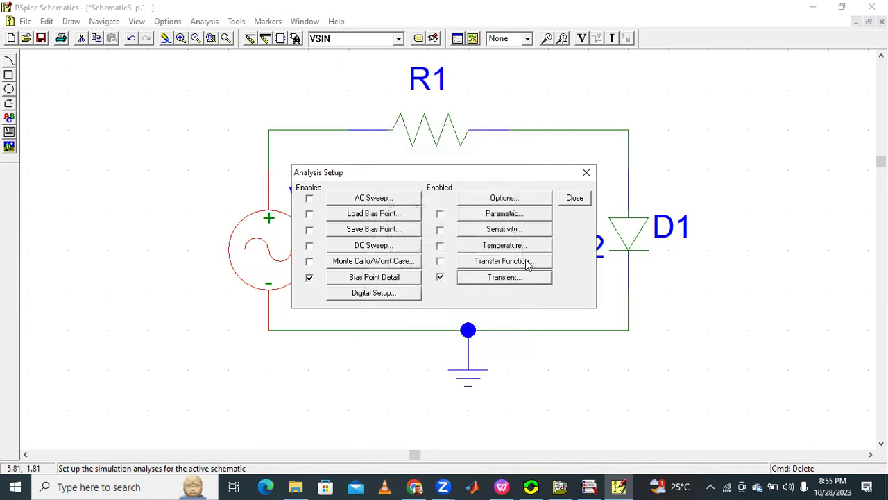
click(573, 198)
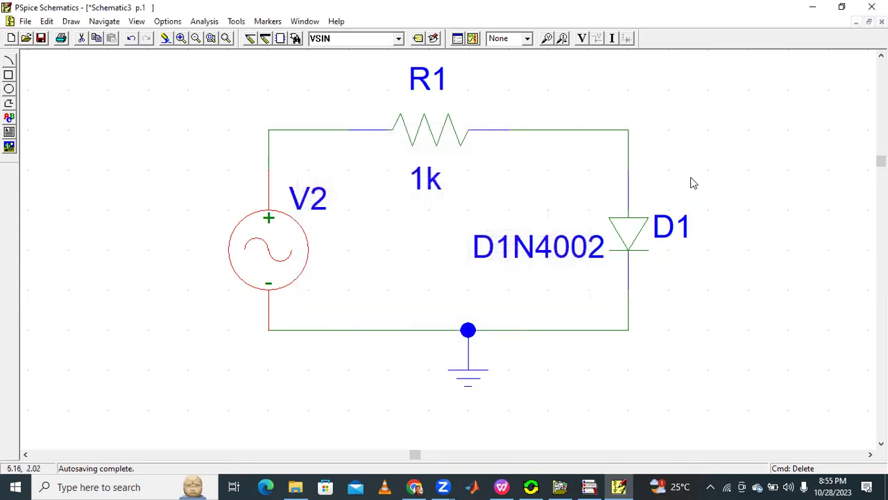
Place a current marker on the anode pin of diode D1.
click(562, 41)
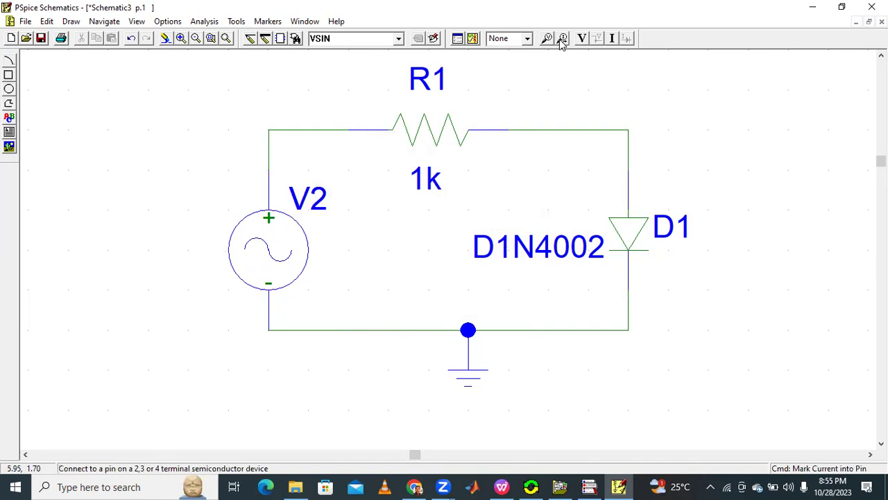
click(633, 188)
right_click(708, 109)
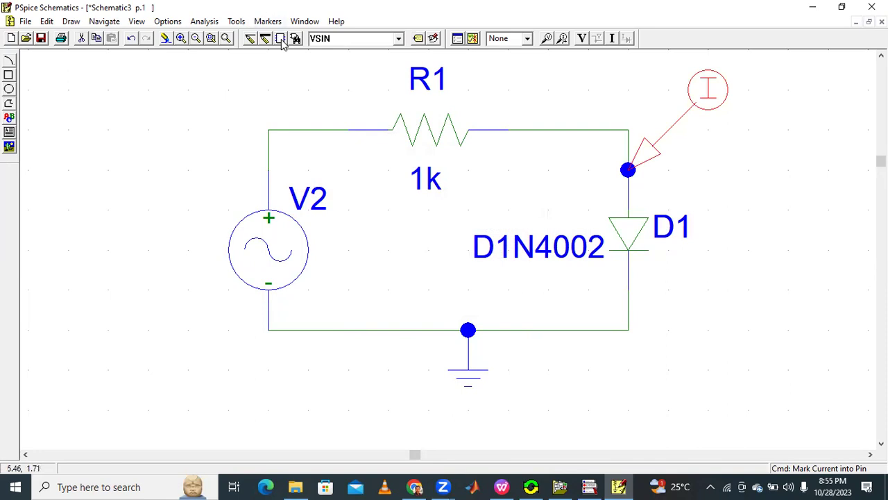
Save the schematic as diode3 in the TRANSISTOR folder and run the simulation.
click(226, 38)
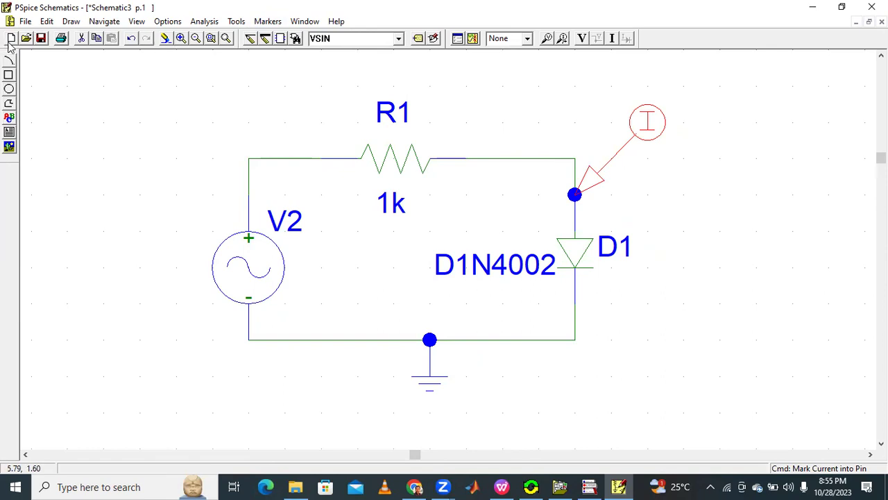
click(40, 39)
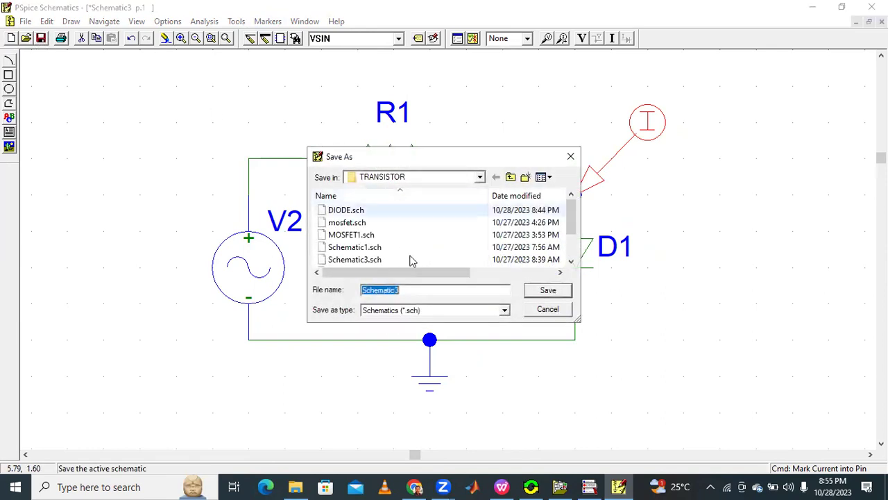
click(419, 292)
key(BackSpace)
key(BackSpace)
key(BackSpace)
key(BackSpace)
key(BackSpace)
key(BackSpace)
key(BackSpace)
key(BackSpace)
key(BackSpace)
key(BackSpace)
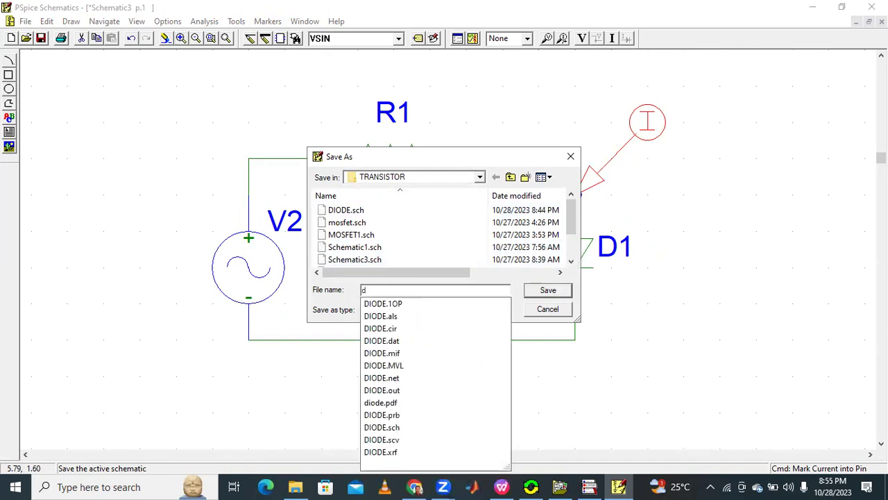
text(diode3)
click(420, 292)
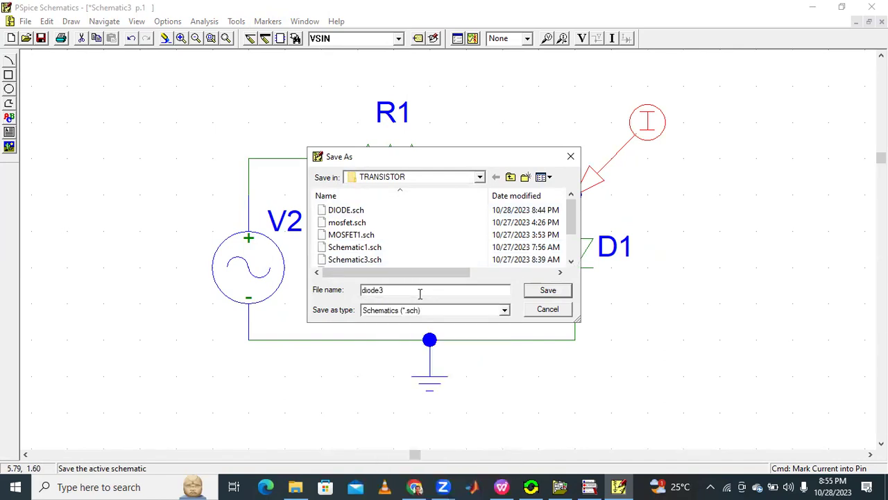
click(541, 291)
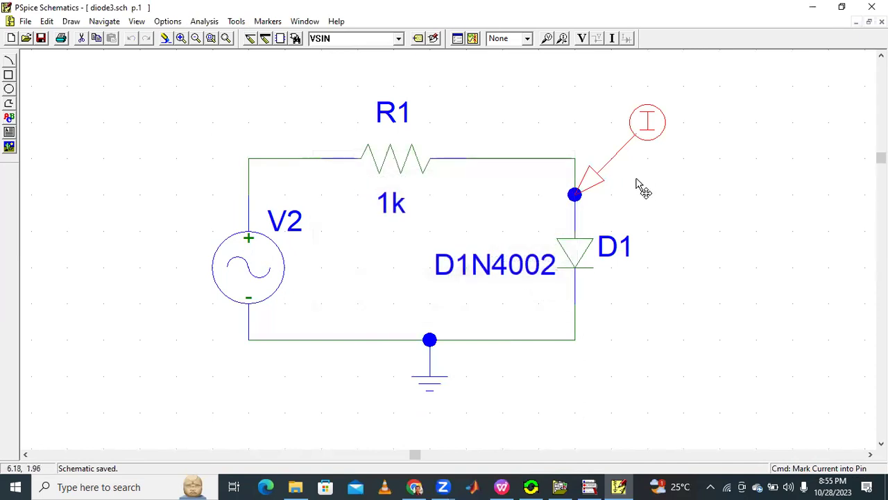
click(472, 39)
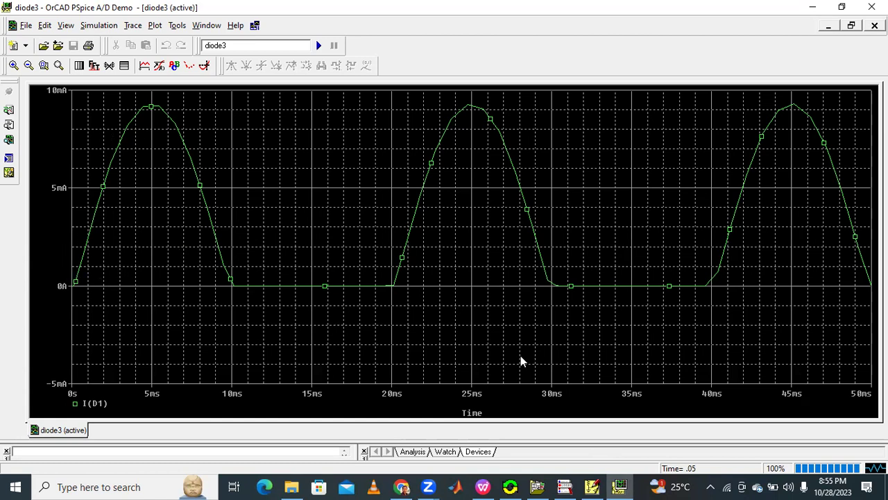
Switch between the schematic and the PSpice A/D plot to compare the circuit with the diode current waveform.
click(591, 486)
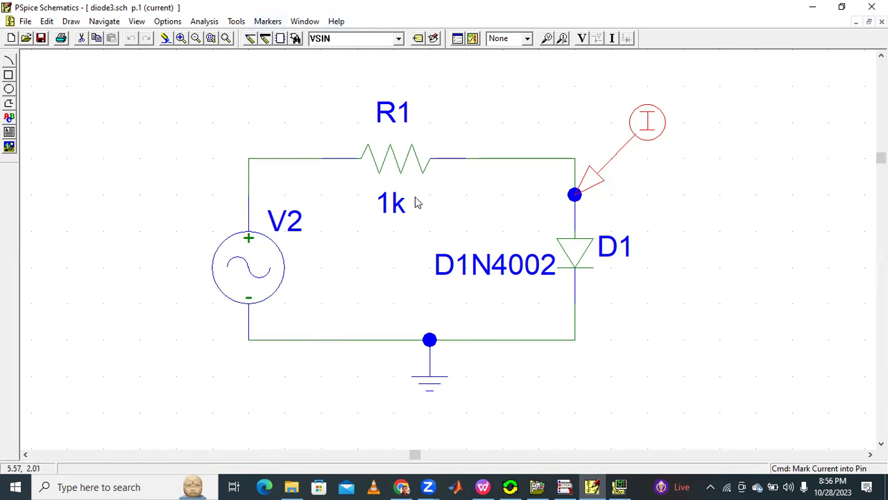
click(621, 486)
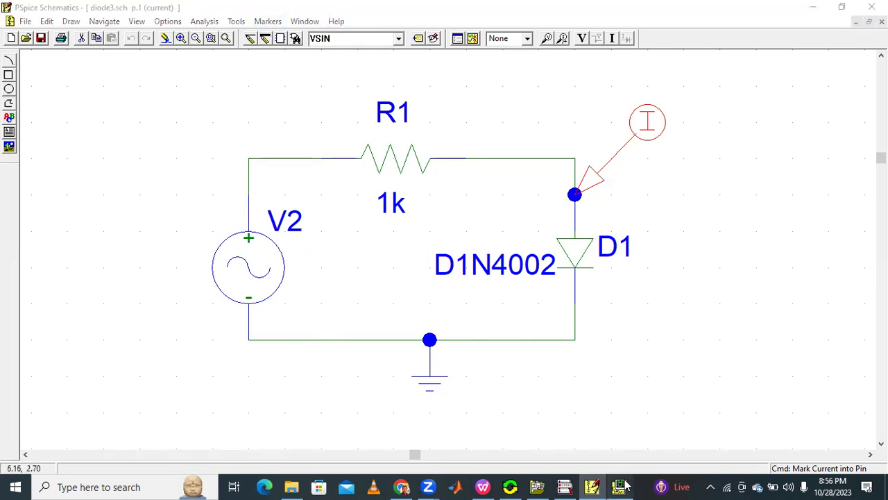
click(622, 486)
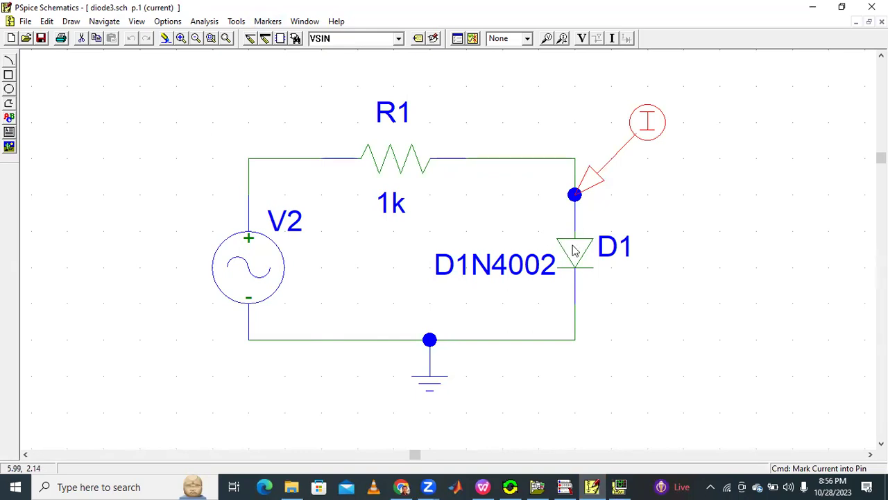
click(619, 486)
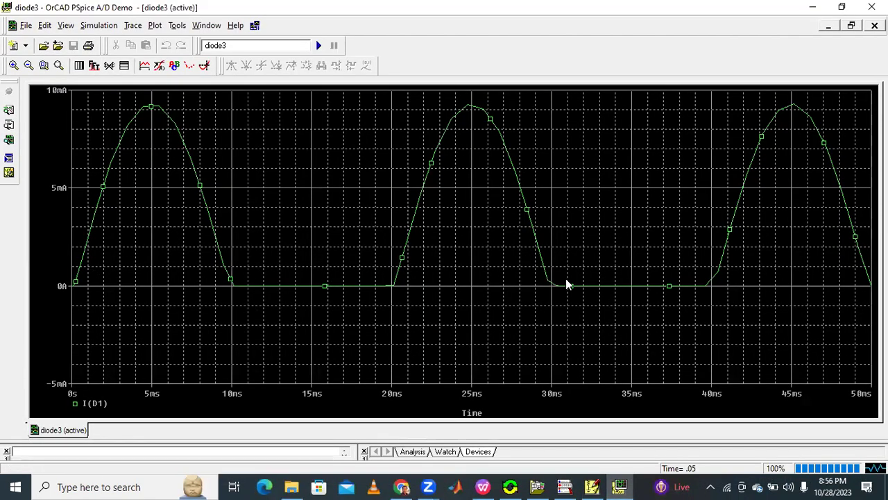
click(619, 486)
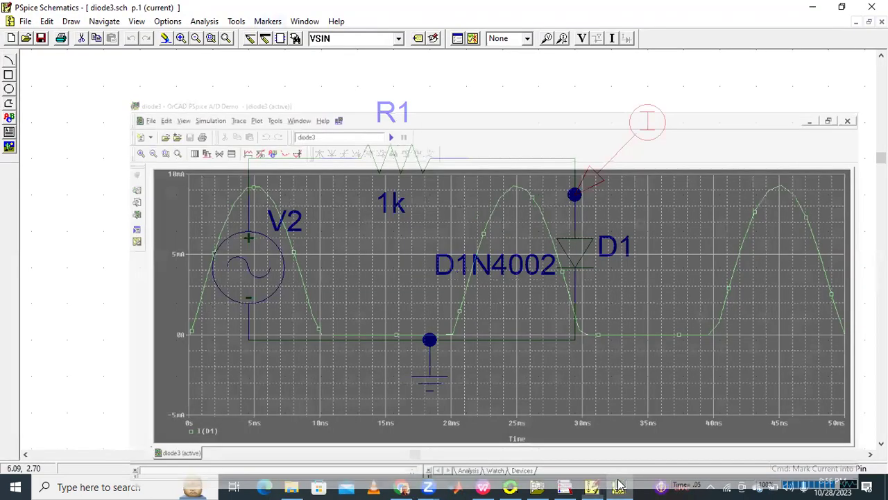
click(619, 487)
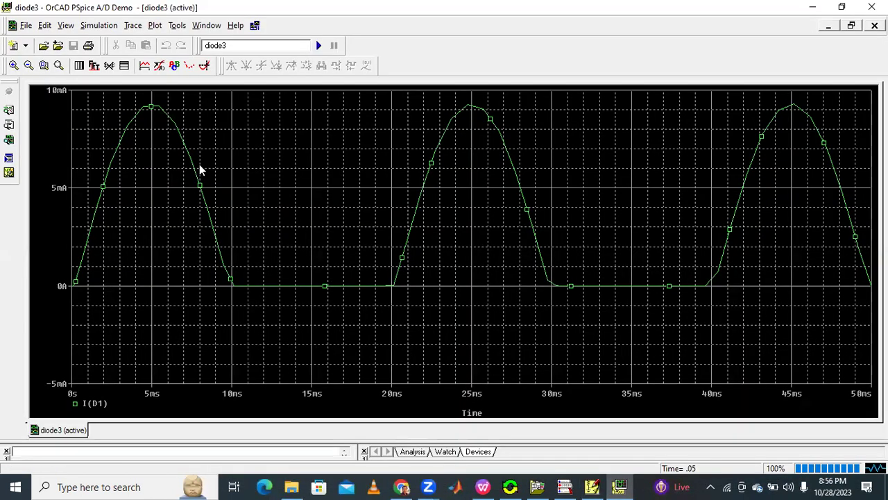
right_click(197, 174)
click(222, 187)
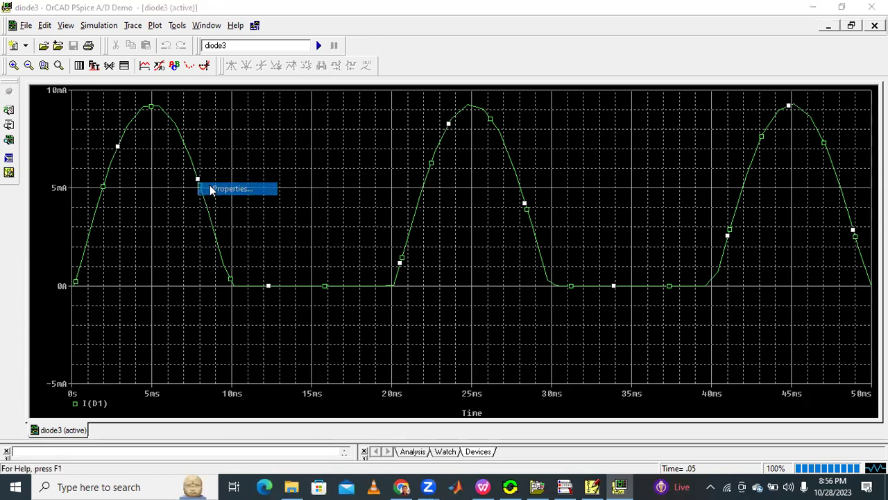
click(75, 109)
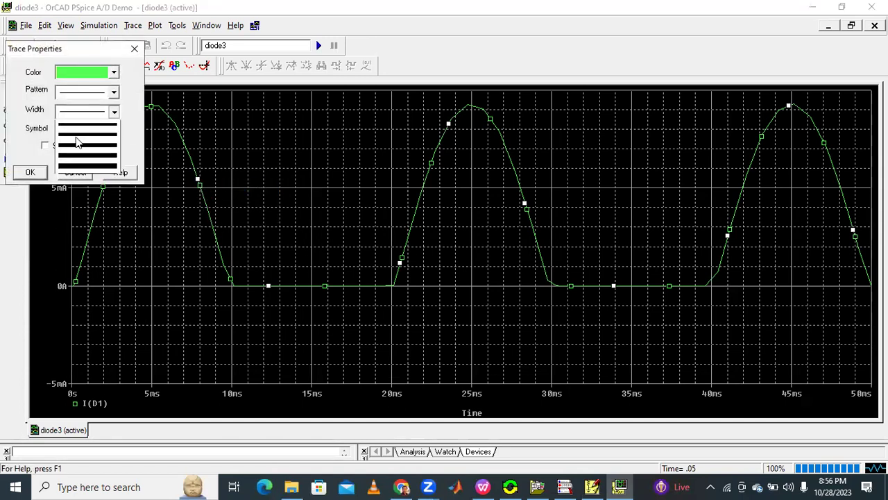
click(80, 151)
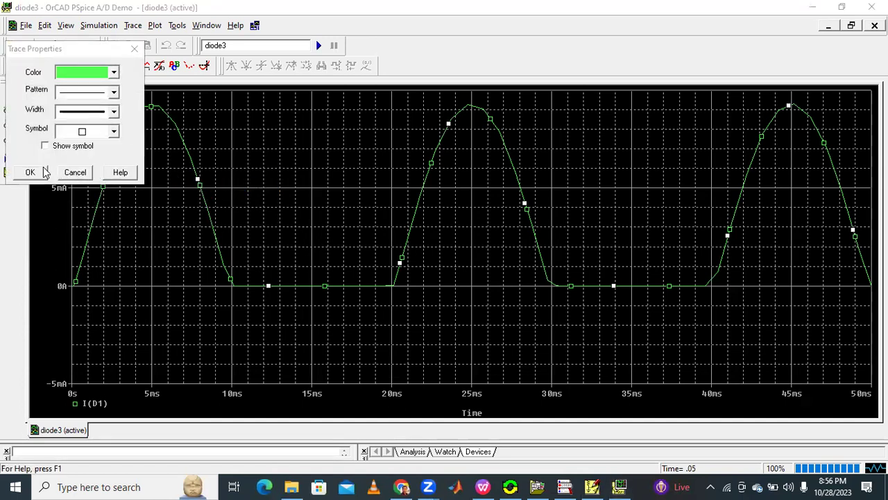
click(82, 112)
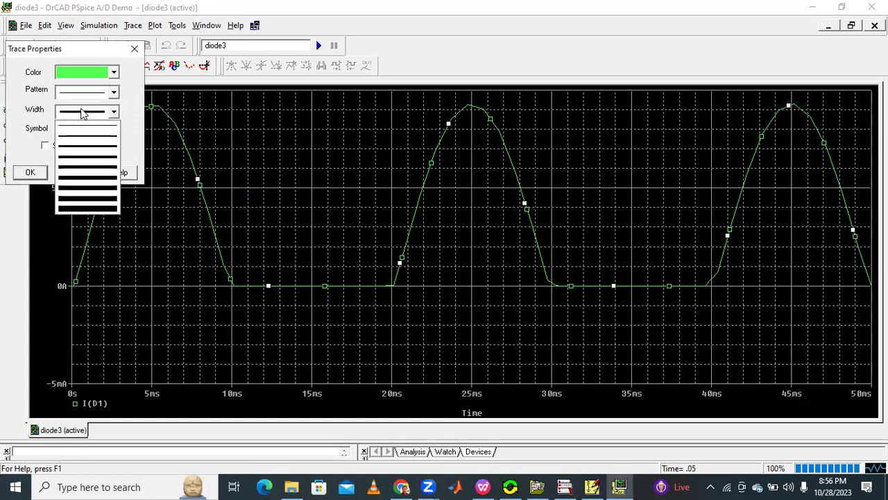
click(47, 174)
click(134, 49)
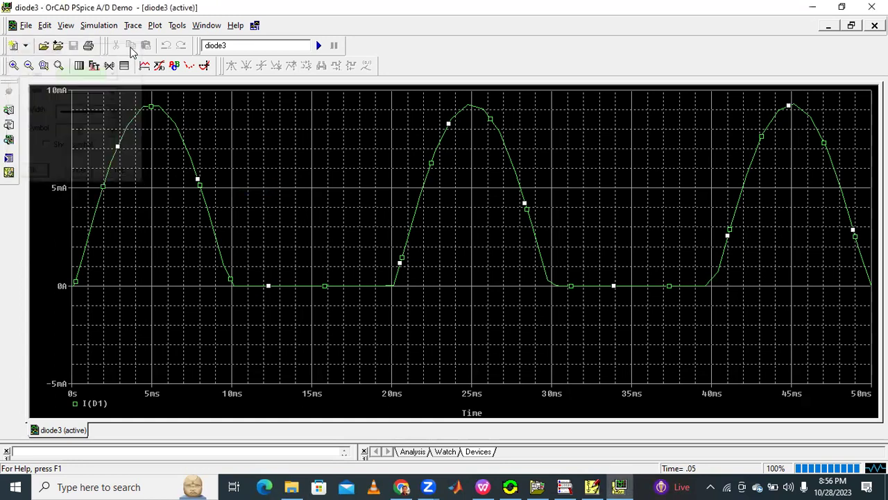
right_click(180, 138)
click(177, 138)
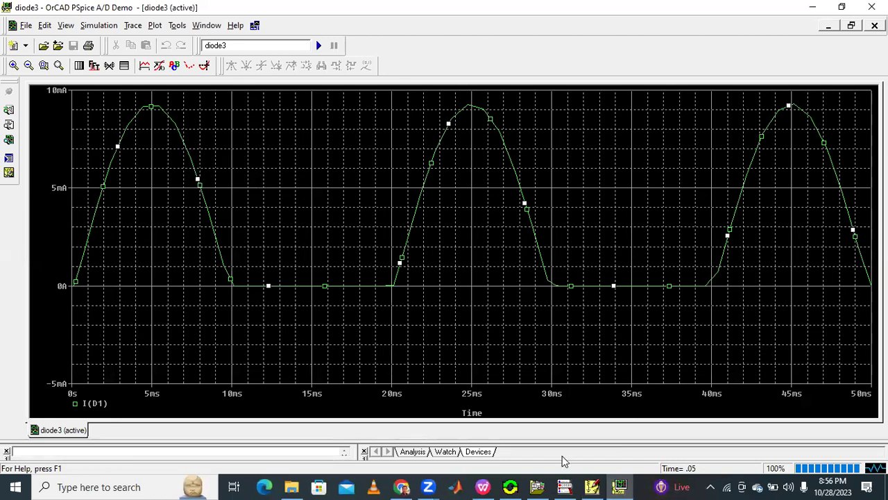
click(592, 487)
click(472, 39)
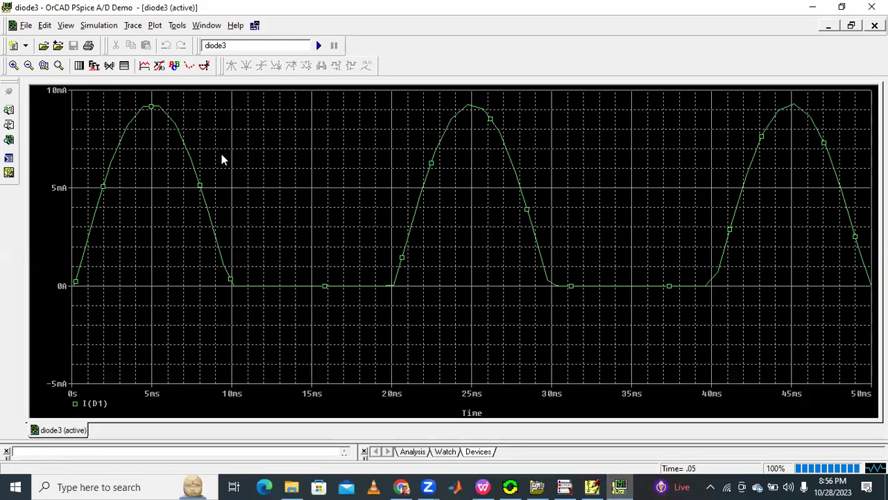
Set a thicker line width for the I(D1) trace in its trace properties.
right_click(193, 170)
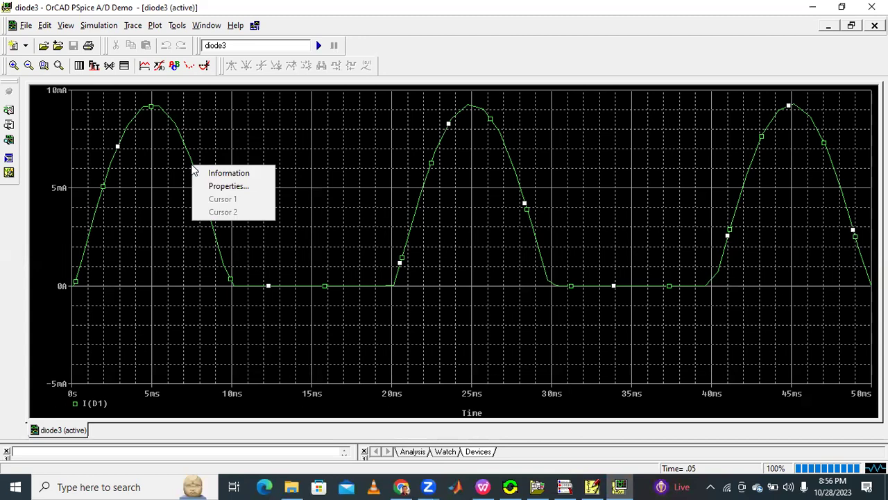
click(215, 185)
click(93, 112)
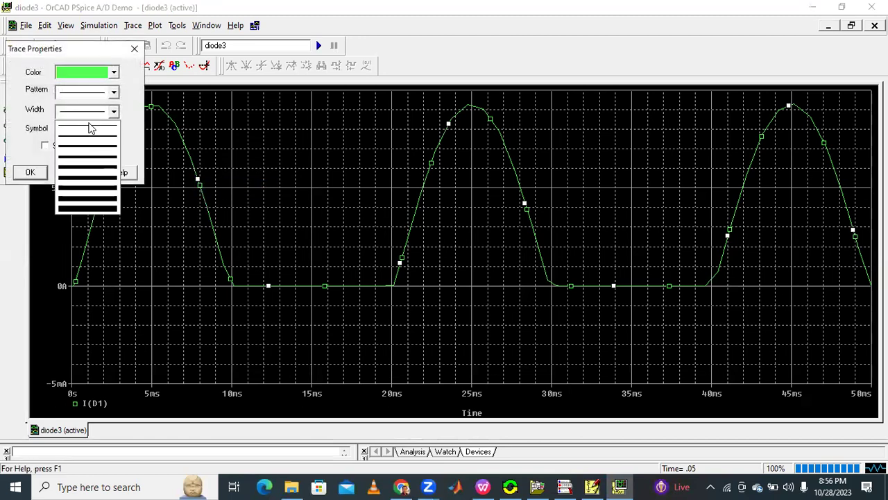
click(75, 162)
click(30, 173)
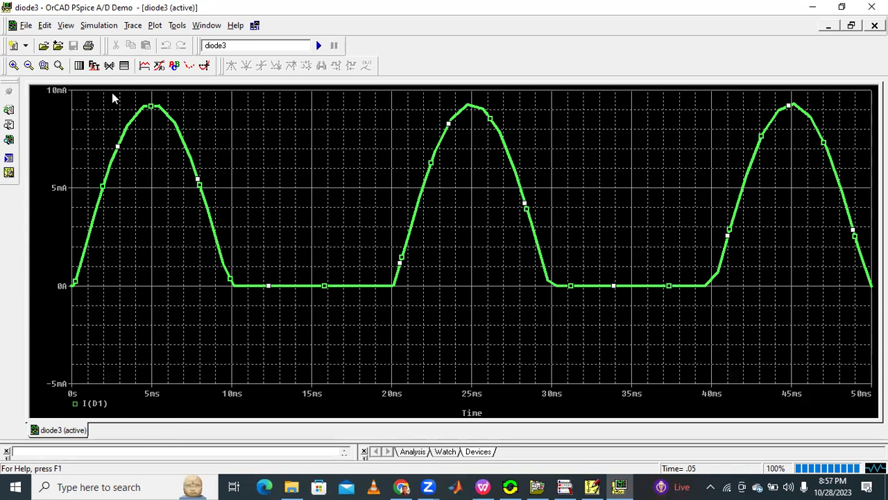
click(154, 25)
mouse_move(134, 25)
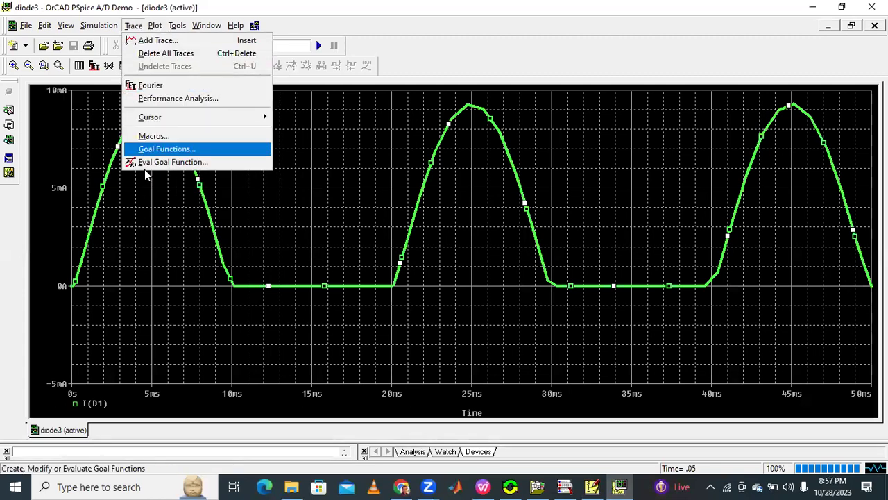
click(167, 196)
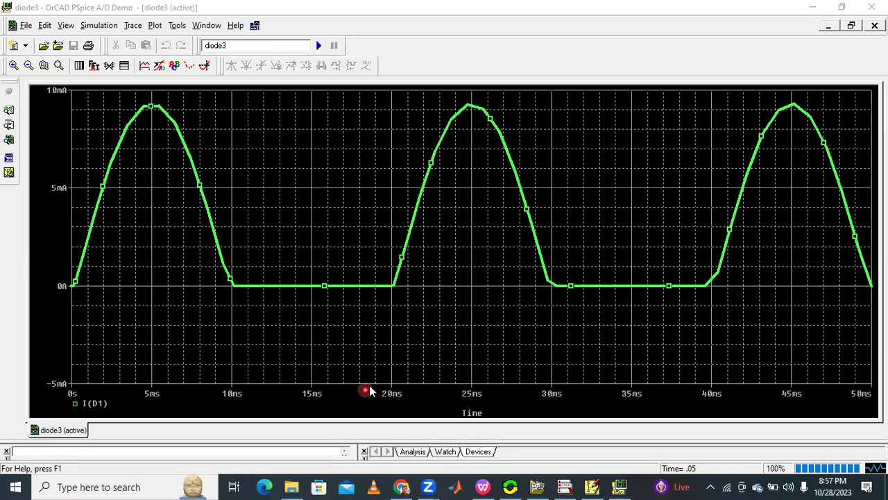
Set the plot's X axis data range to user defined, from -2v to 2v.
click(154, 25)
click(168, 42)
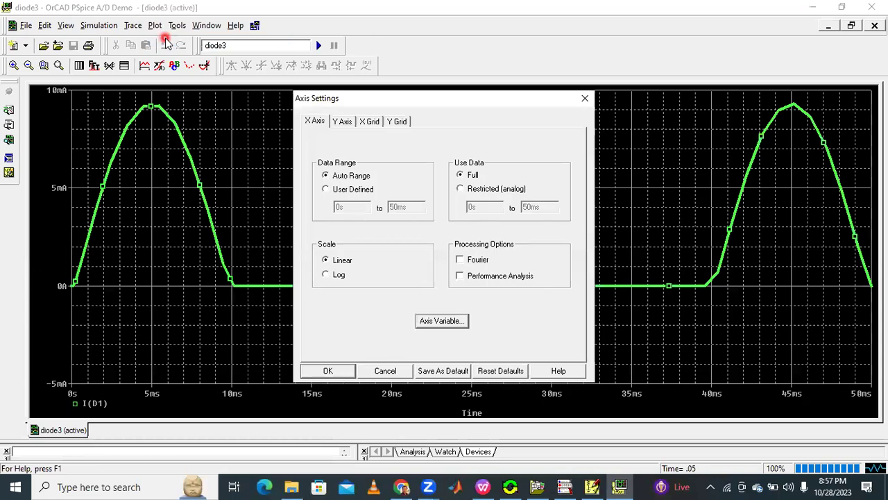
click(329, 192)
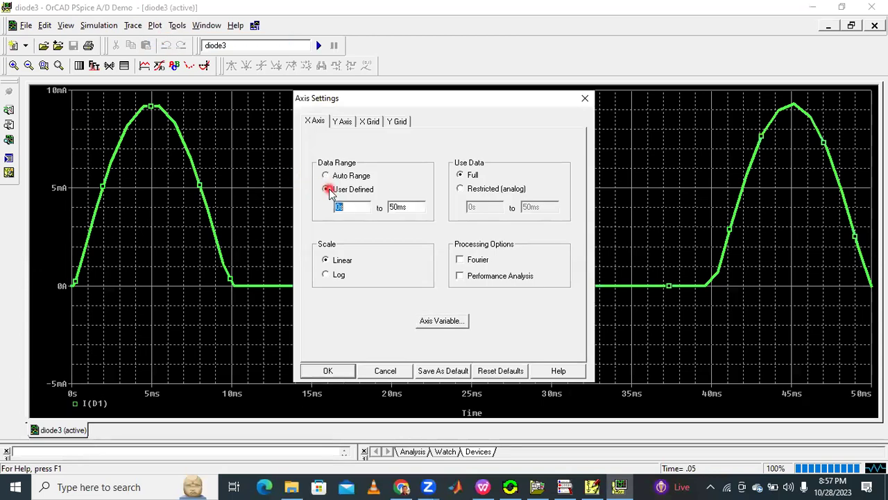
click(352, 208)
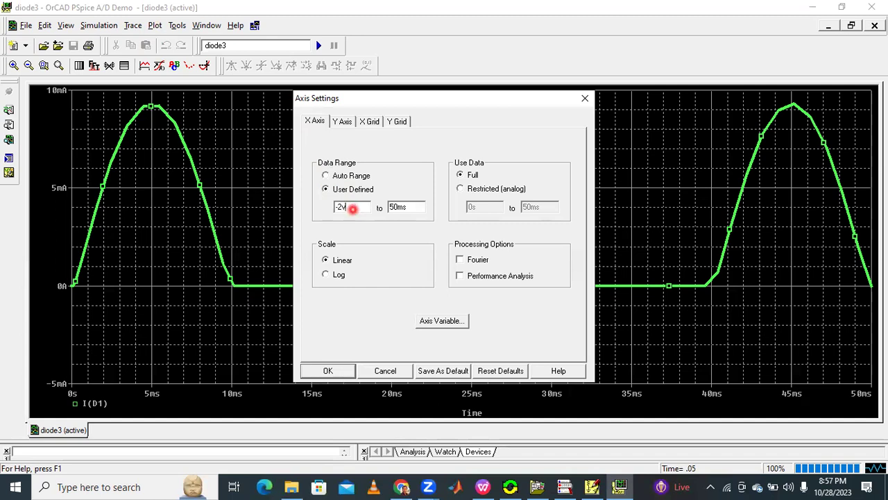
text(-2v)
click(416, 208)
Choose V(D1:2) as the X axis variable and apply the axis settings.
click(437, 323)
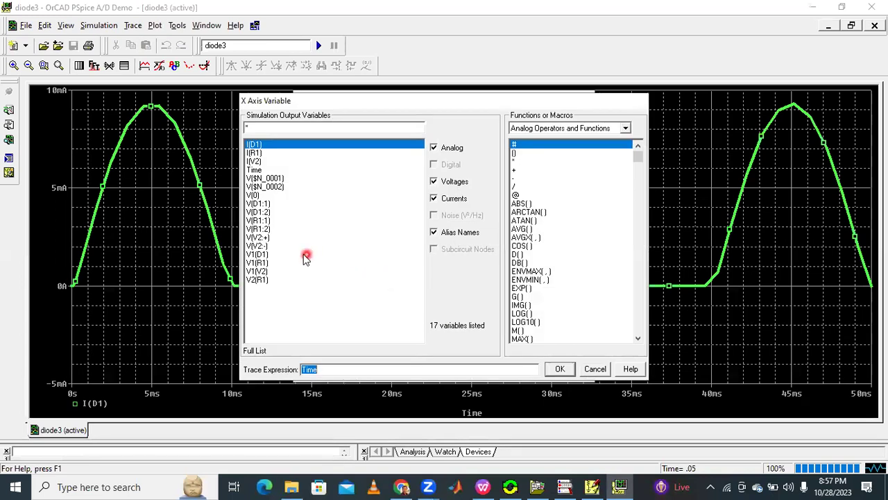
click(258, 211)
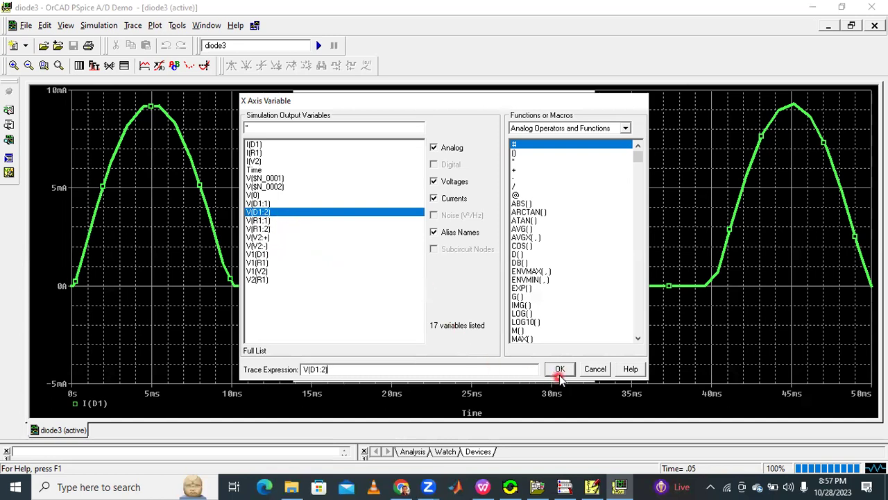
click(559, 370)
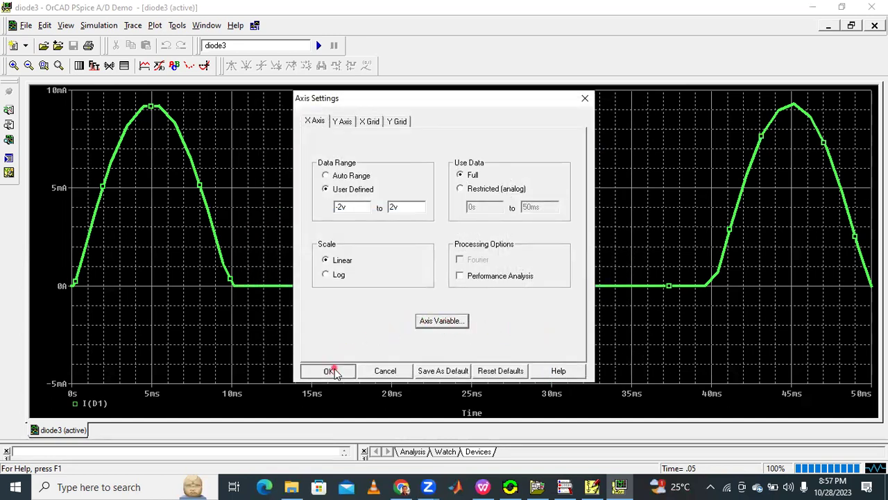
click(331, 370)
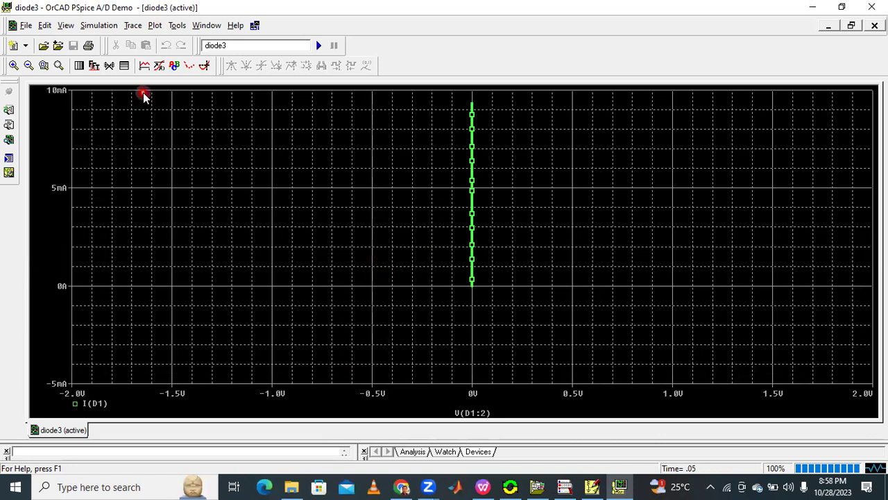
Change the X axis variable of the diode current plot to V(D1:1).
click(152, 26)
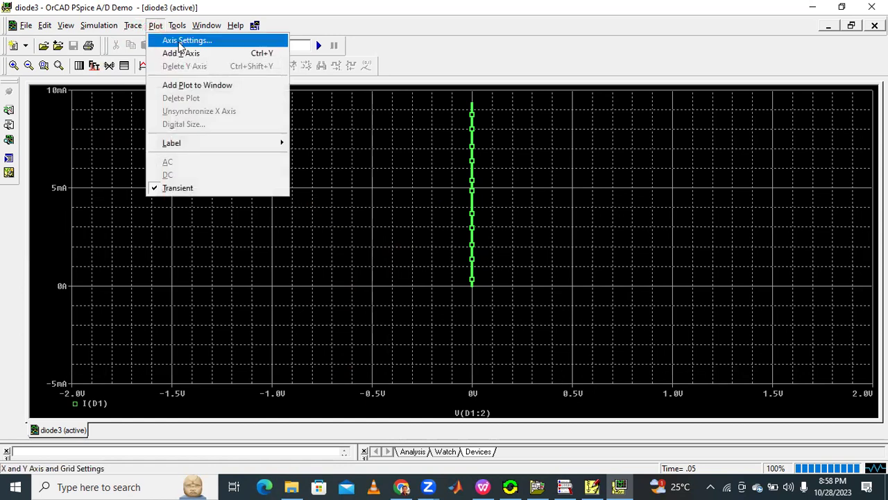
click(180, 43)
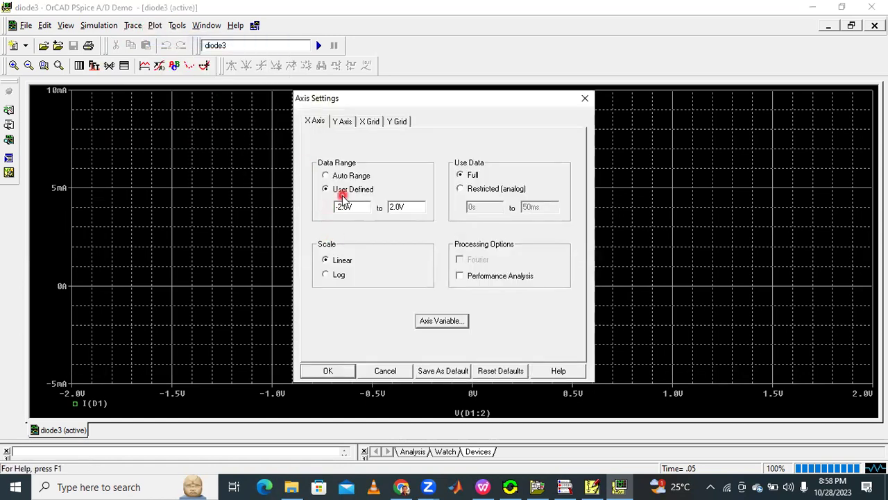
click(424, 320)
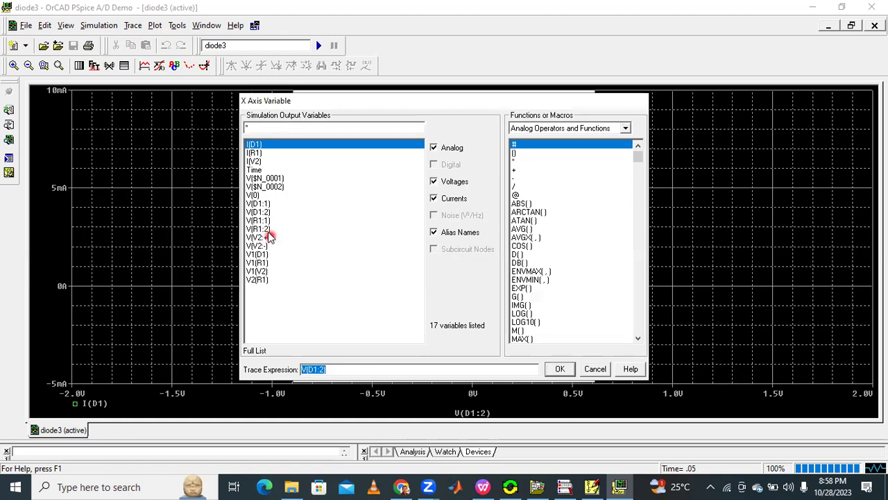
click(258, 203)
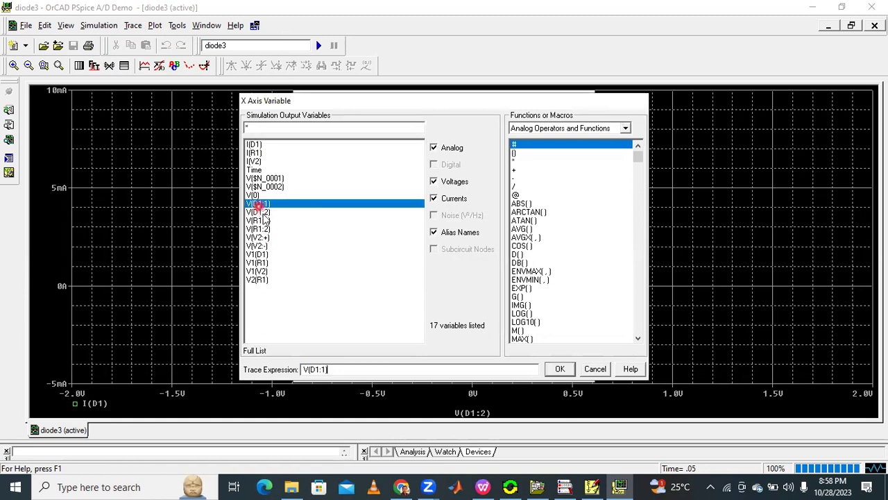
click(559, 368)
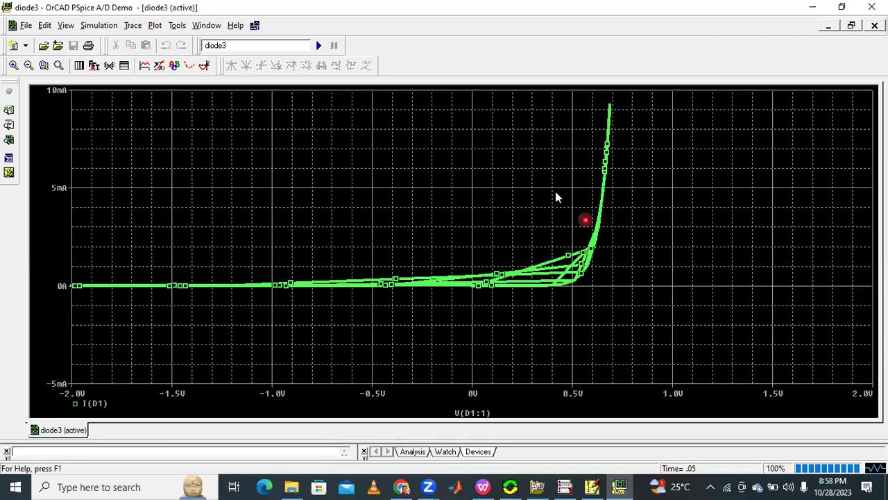
Place the probe cursor on the steep forward part of the curve and label the point (678.571m, 7.8608m).
click(204, 66)
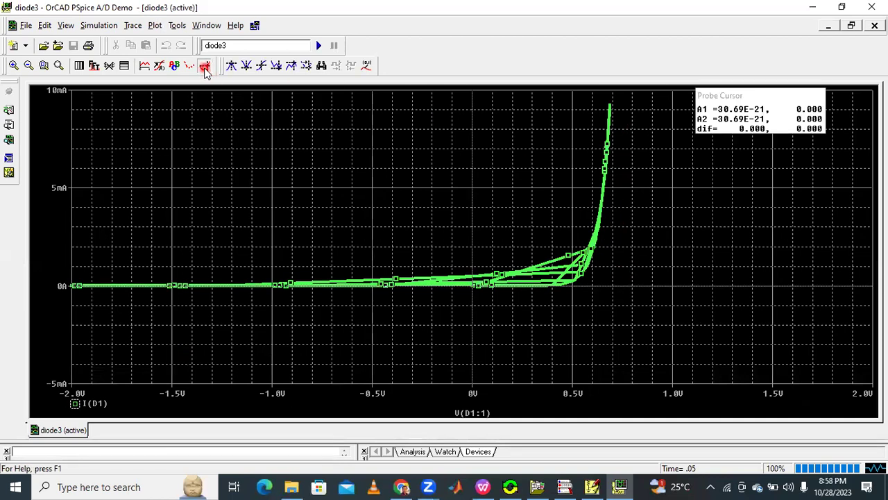
click(607, 147)
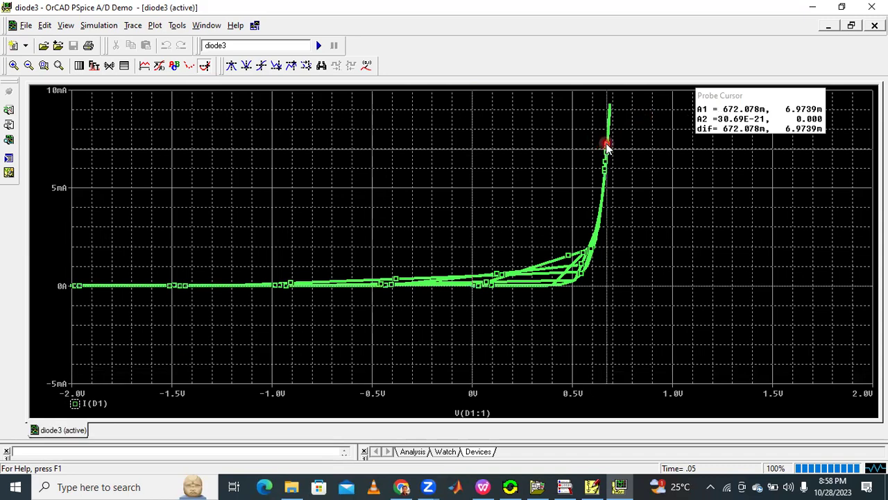
click(608, 134)
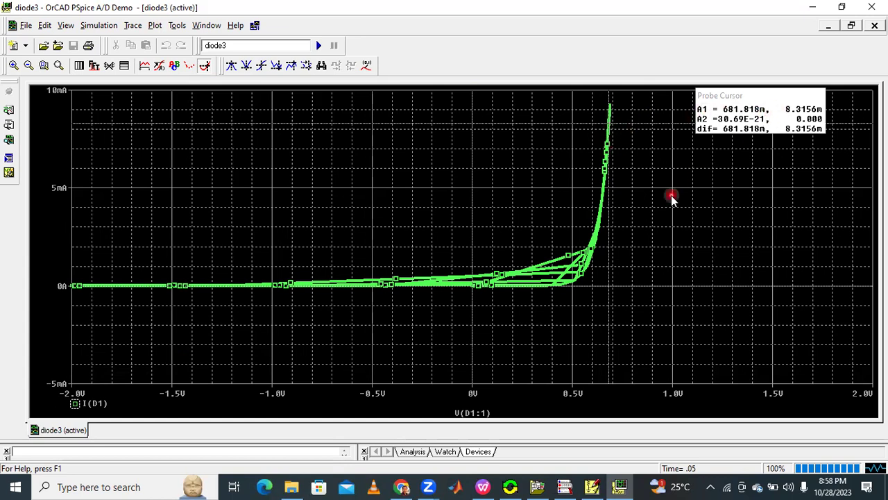
click(607, 142)
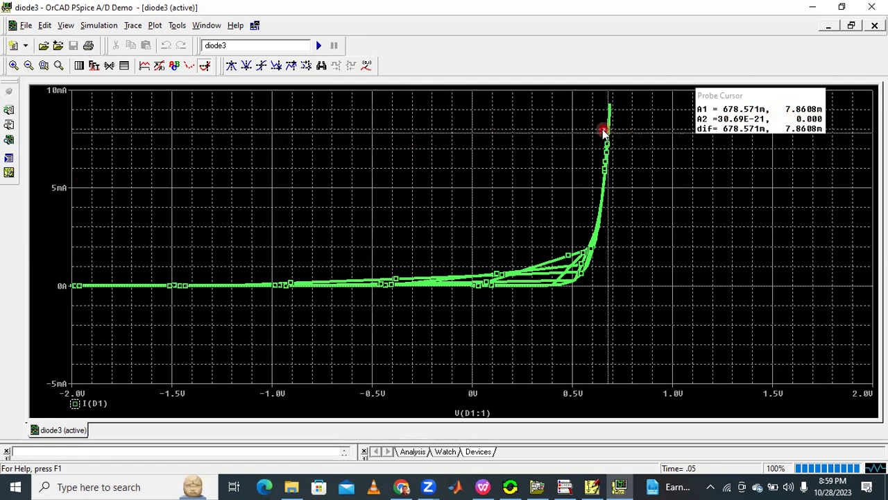
click(367, 64)
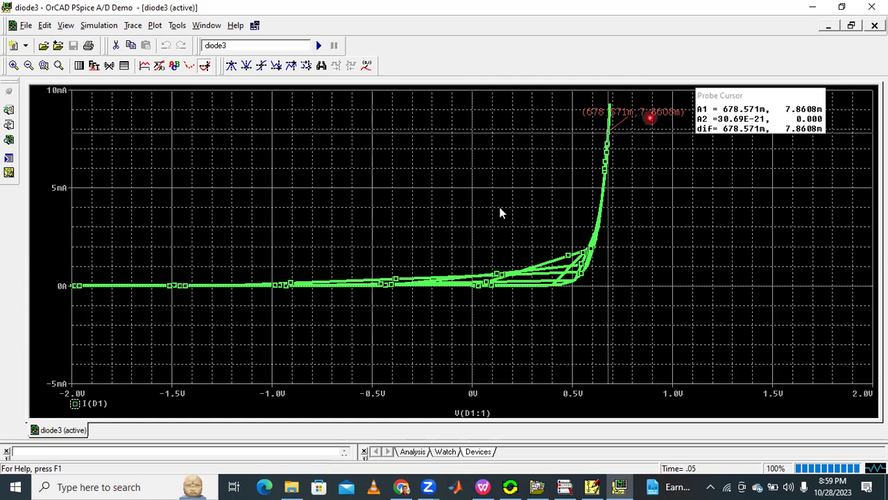
Print the diode characteristic plot to a PDF named "diode vi" in the TRANSISTOR folder.
click(89, 46)
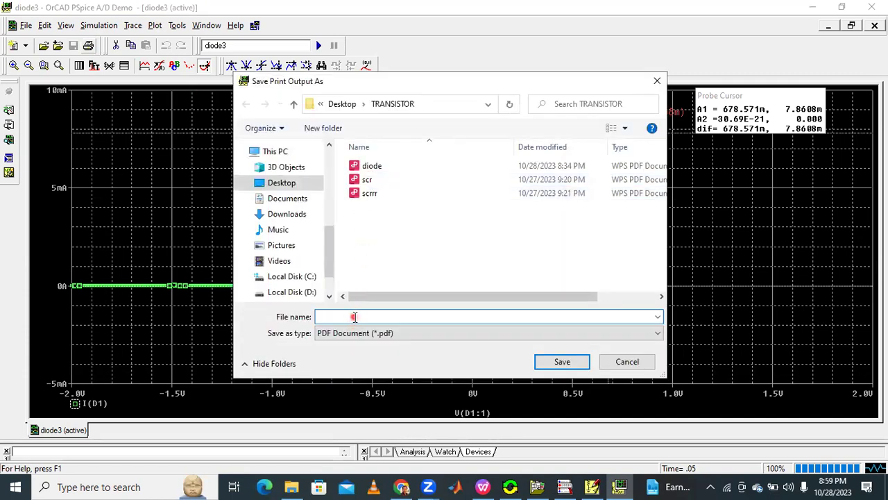
text(d)
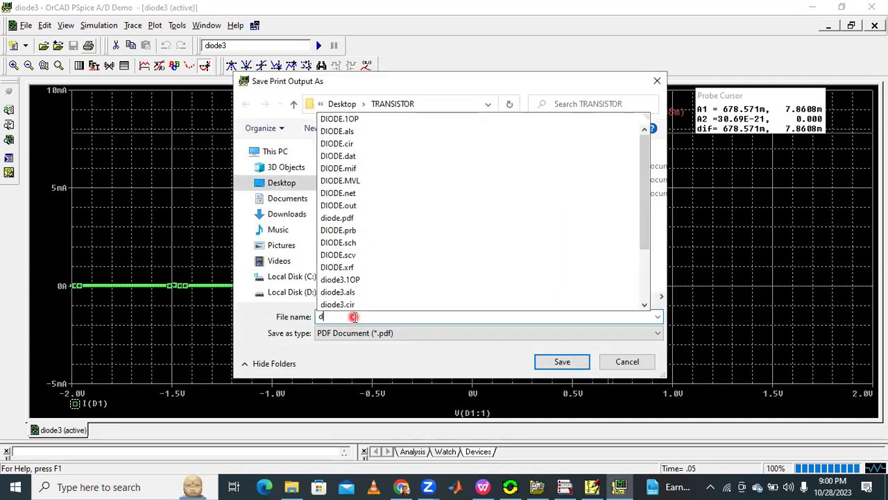
text(iode )
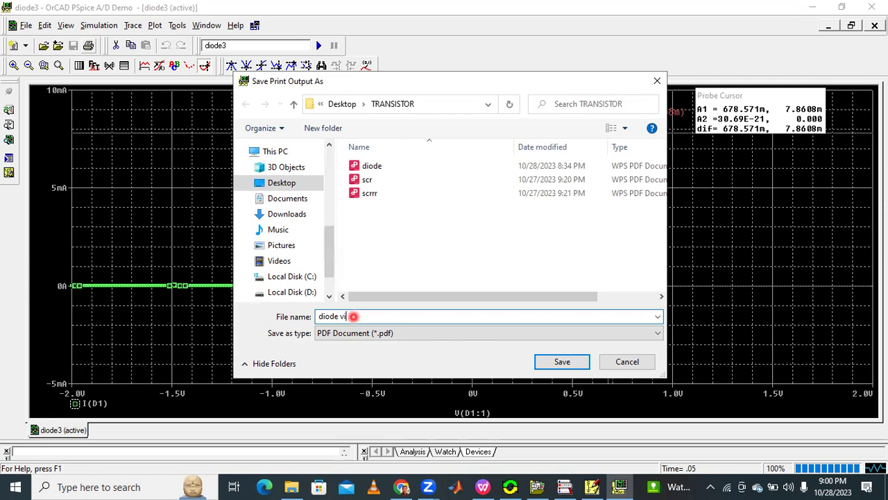
text(vi)
click(578, 362)
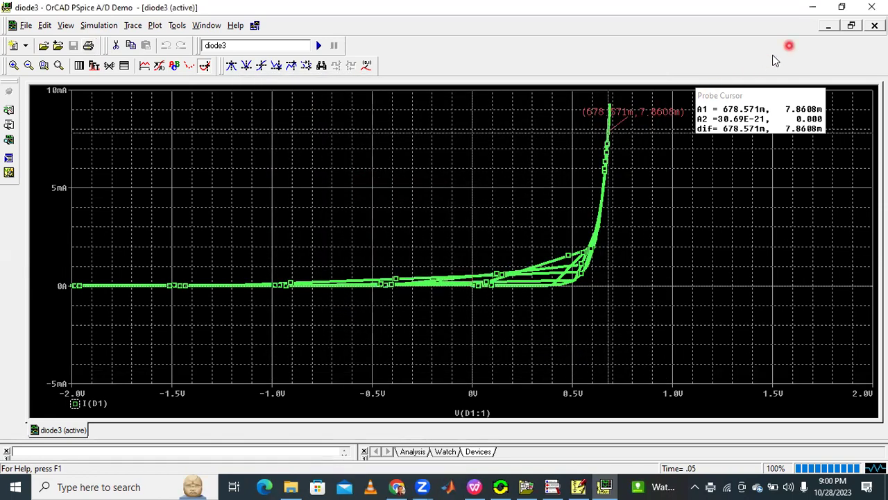
Open the exported "diode vi" PDF from the TRANSISTOR folder on the desktop.
double_click(253, 12)
click(407, 95)
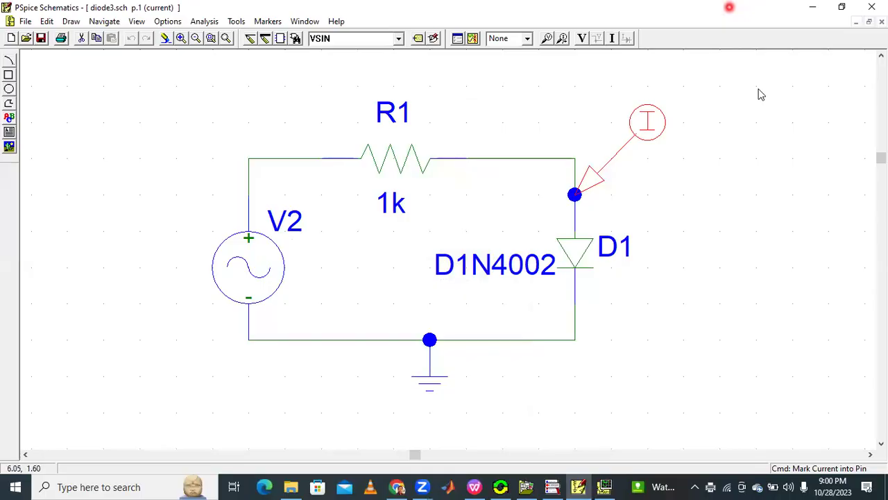
click(812, 7)
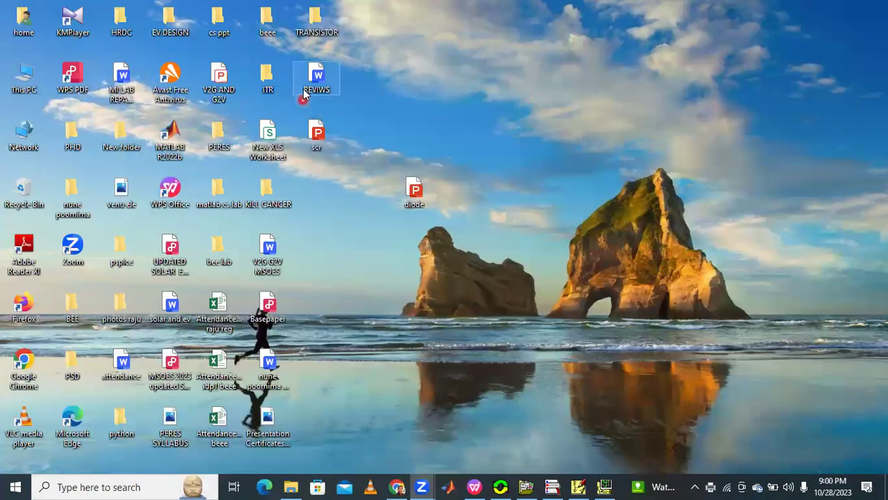
double_click(309, 31)
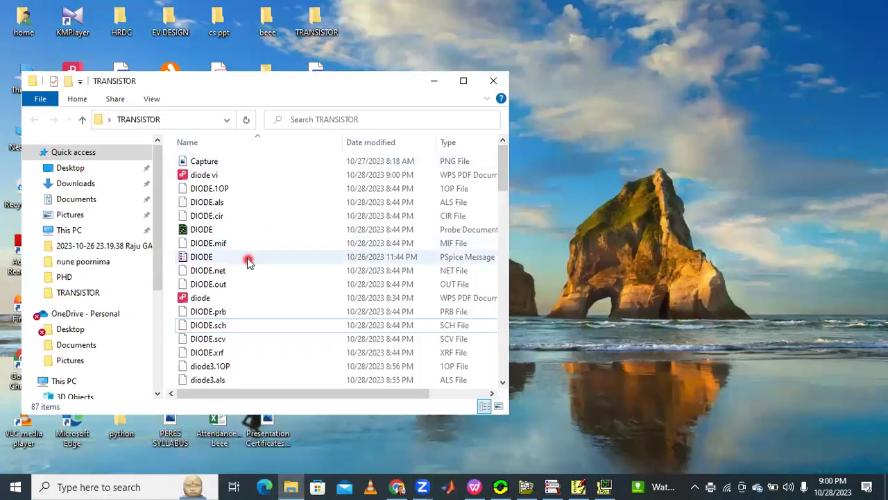
click(188, 176)
double_click(188, 177)
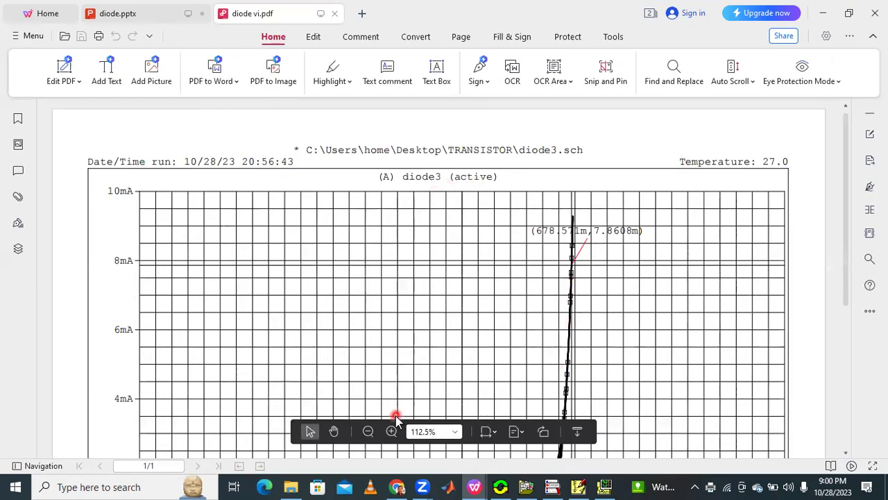
Examine the printed diode V-I curve, covering the labelled forward point, the knee and the reverse region.
click(368, 431)
click(368, 431)
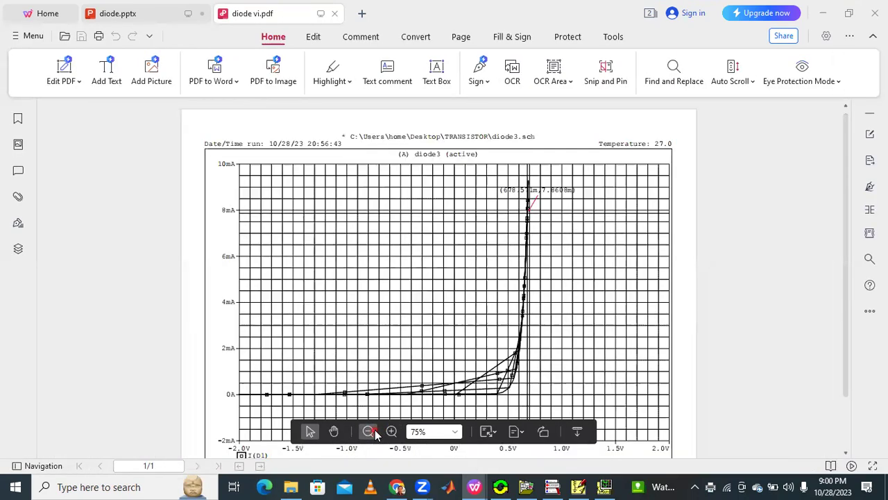
click(368, 431)
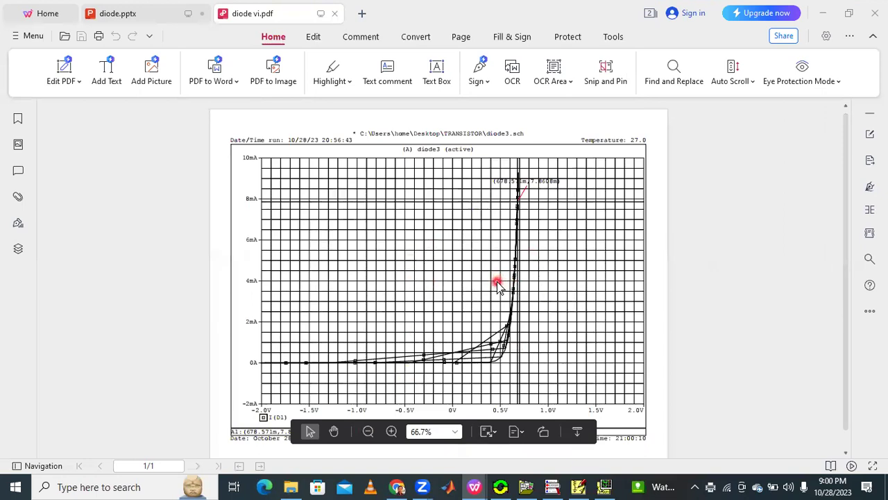
click(392, 432)
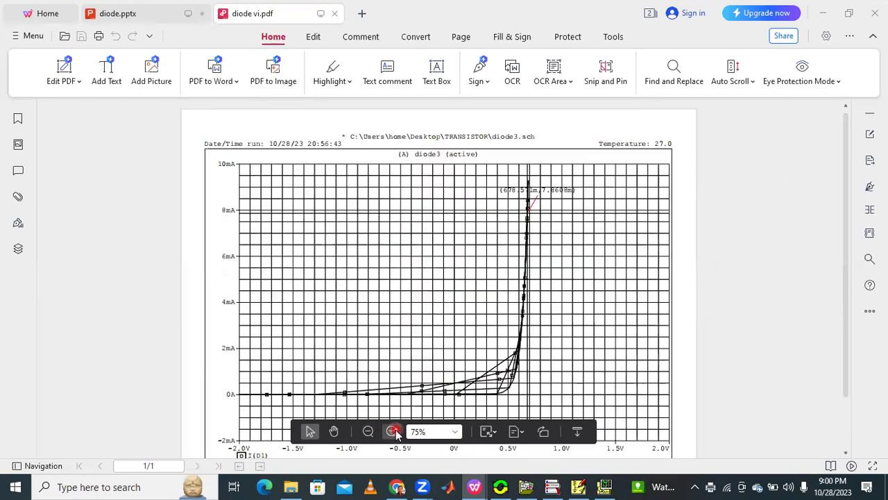
click(393, 432)
click(393, 432)
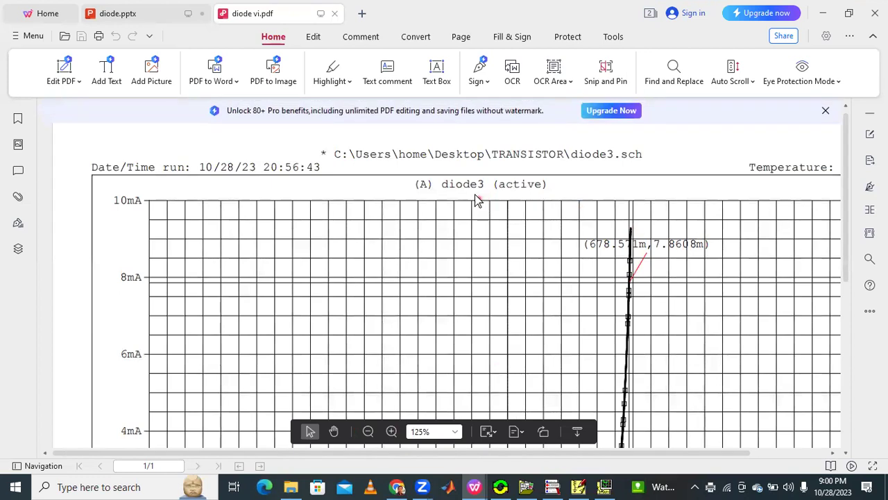
drag(846, 193, 864, 313)
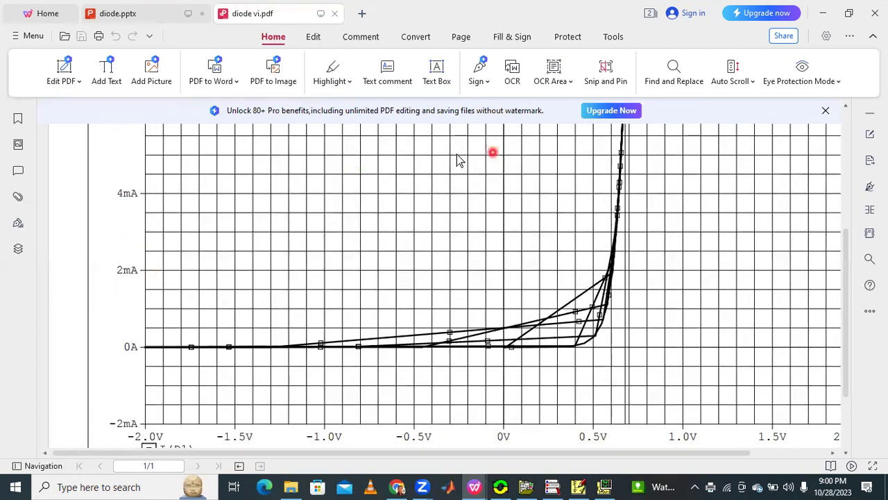
drag(849, 238, 845, 154)
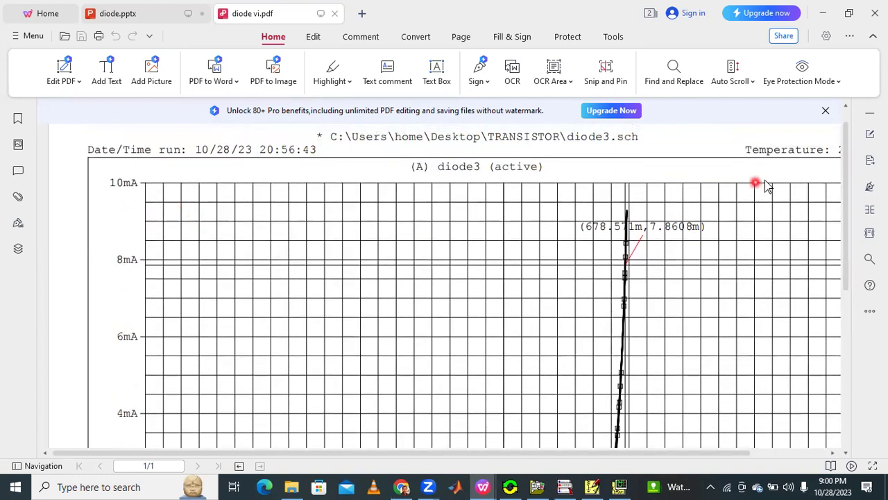
drag(847, 158, 848, 258)
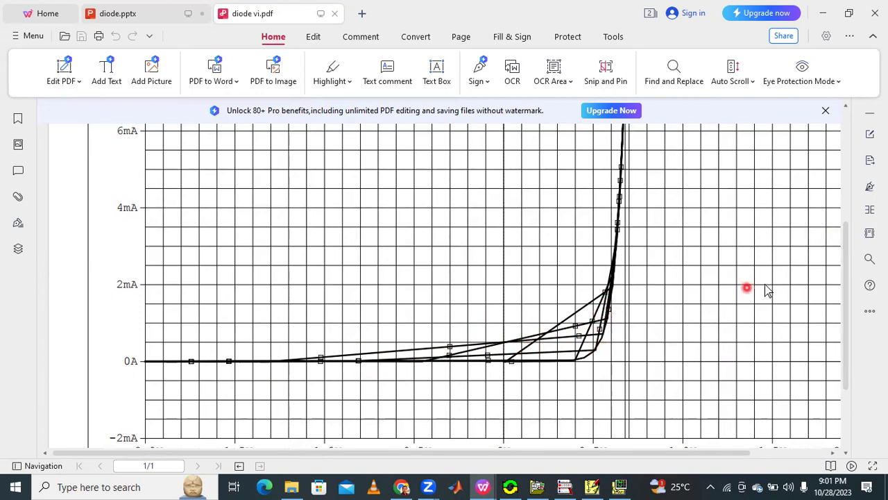
drag(847, 258, 847, 176)
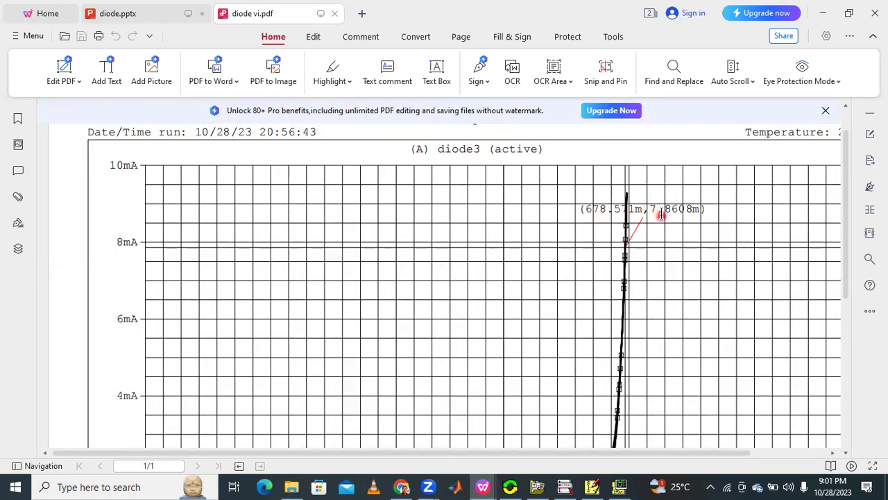
drag(847, 222, 836, 327)
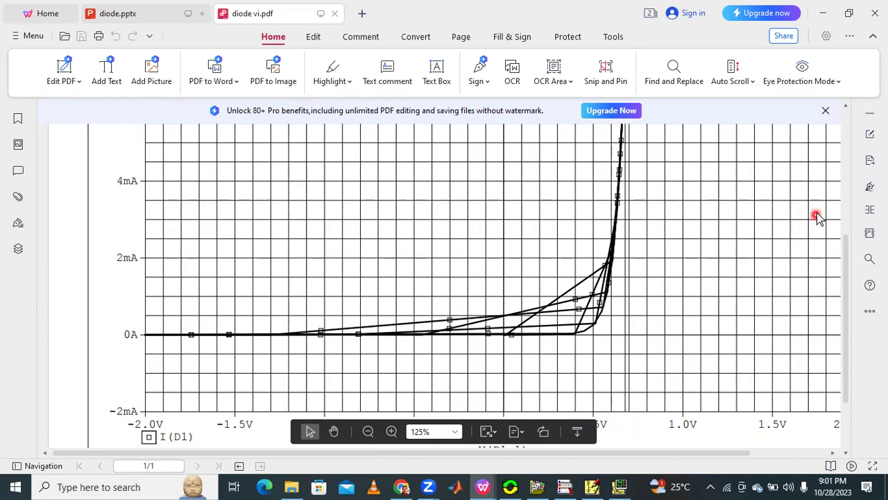
drag(849, 242, 849, 236)
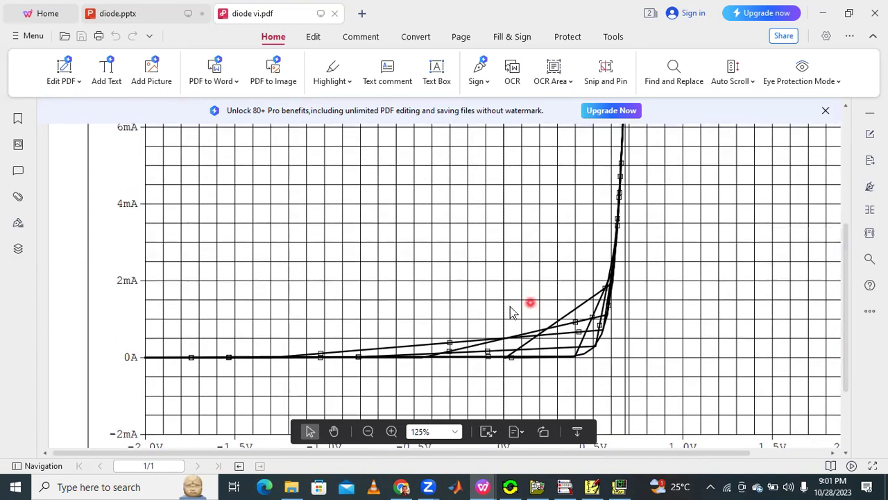
In PSpice Schematics, replace diode D1 with an upward-pointing D1N4002 and move its part name away from the symbol.
click(592, 487)
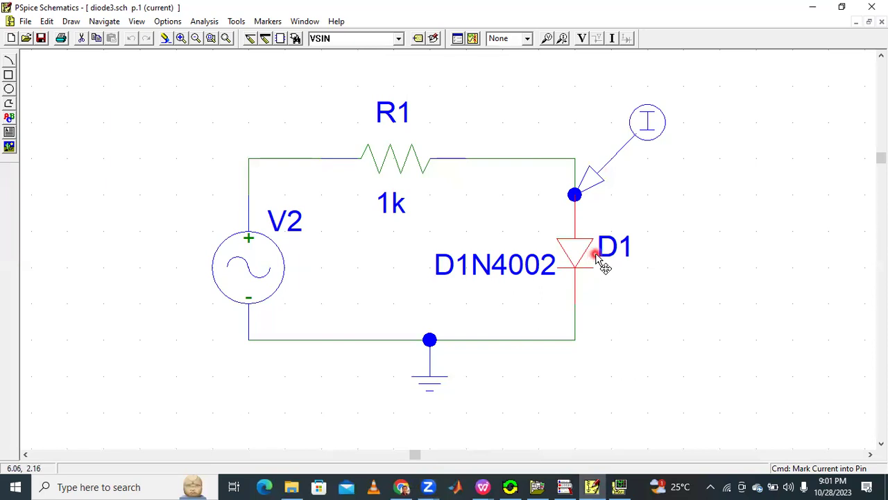
key(Delete)
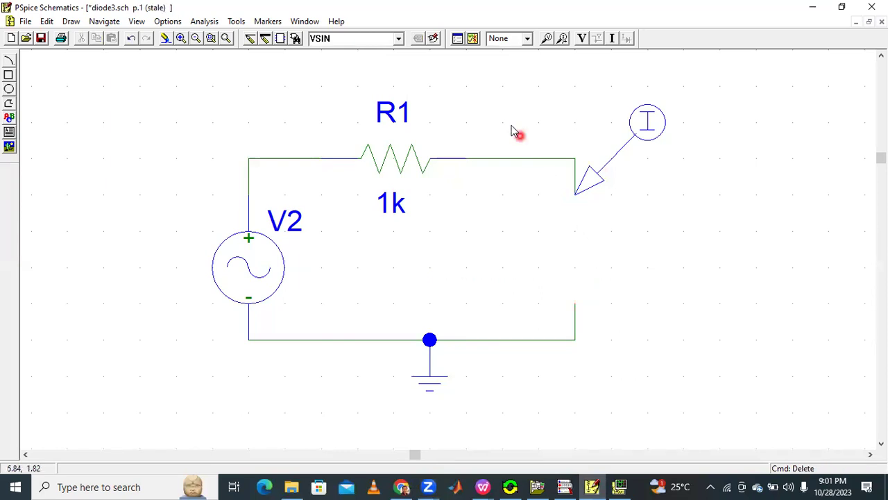
click(399, 39)
scroll(403, 95, up, 1)
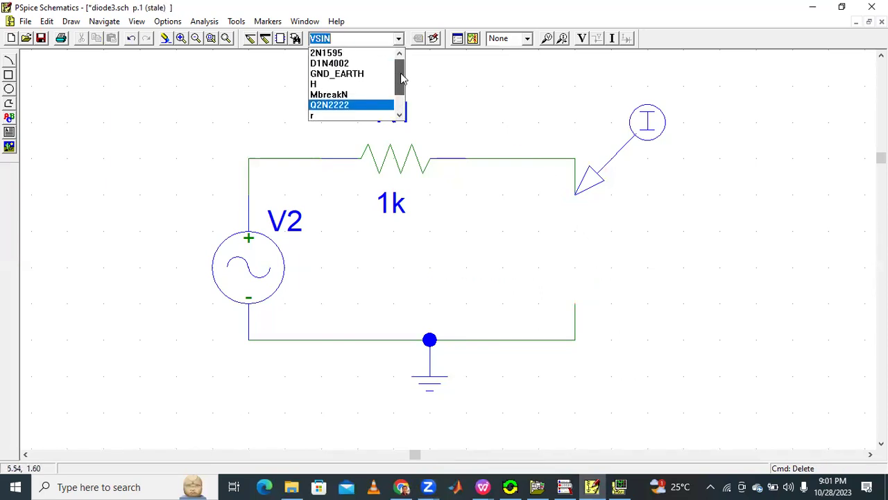
click(363, 65)
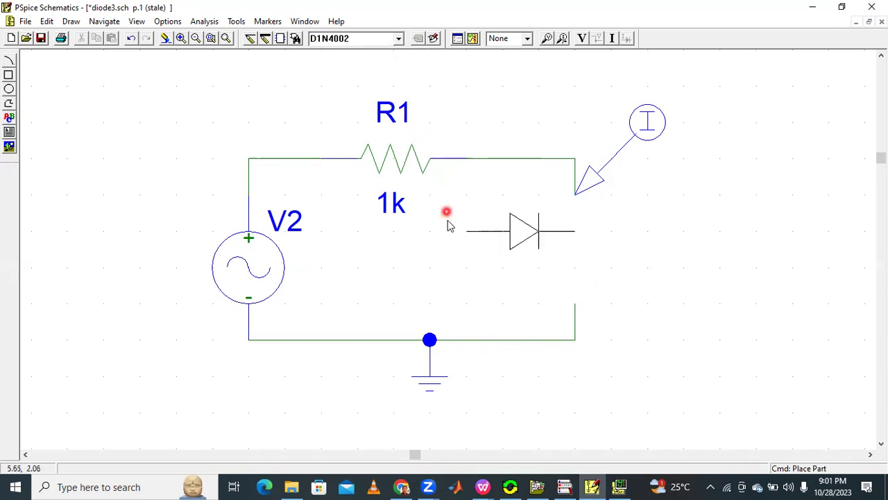
key(ctrl+r)
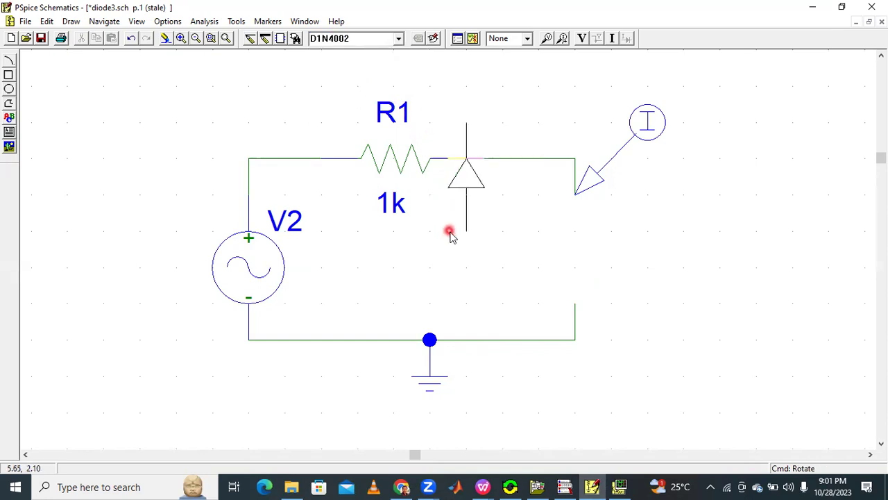
click(559, 297)
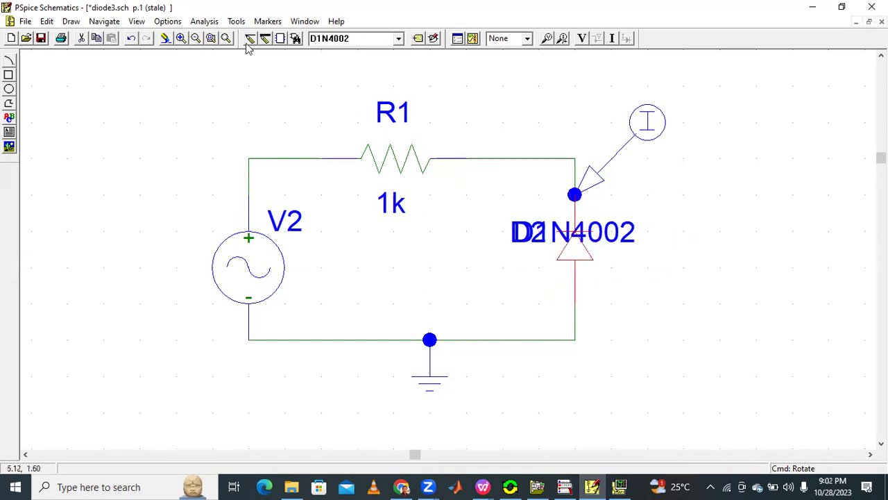
click(605, 239)
drag(625, 238, 685, 224)
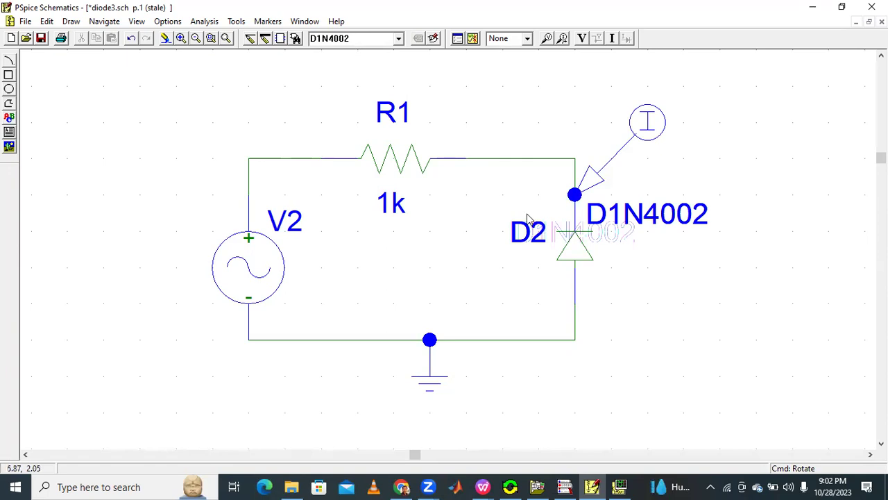
Check the transient analysis setup and run the simulation of the reversed-diode circuit.
click(204, 20)
click(225, 84)
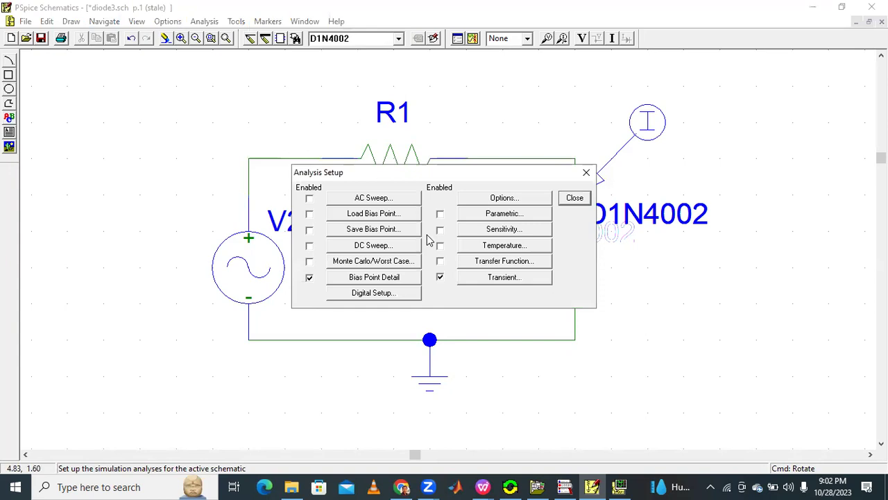
click(503, 277)
click(418, 338)
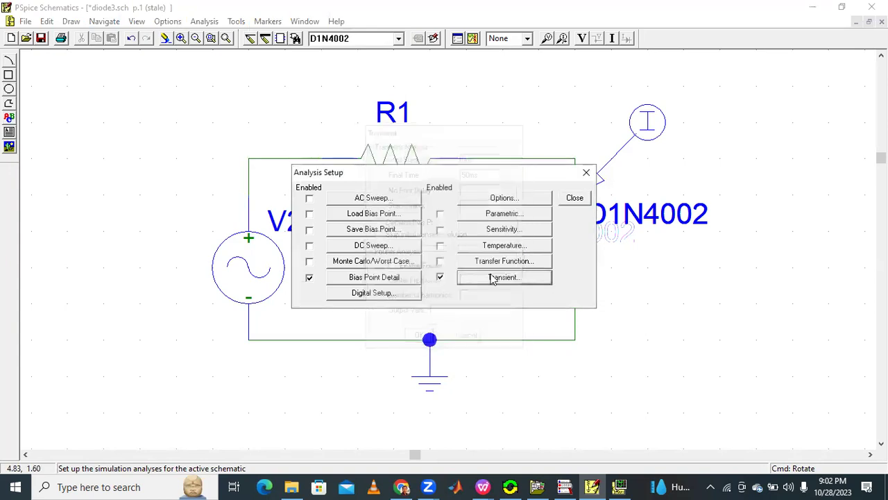
click(574, 199)
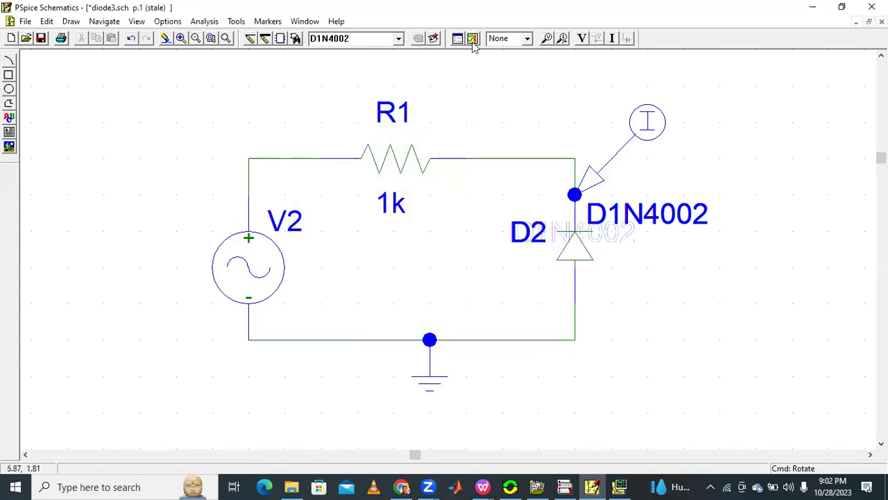
click(472, 38)
click(433, 93)
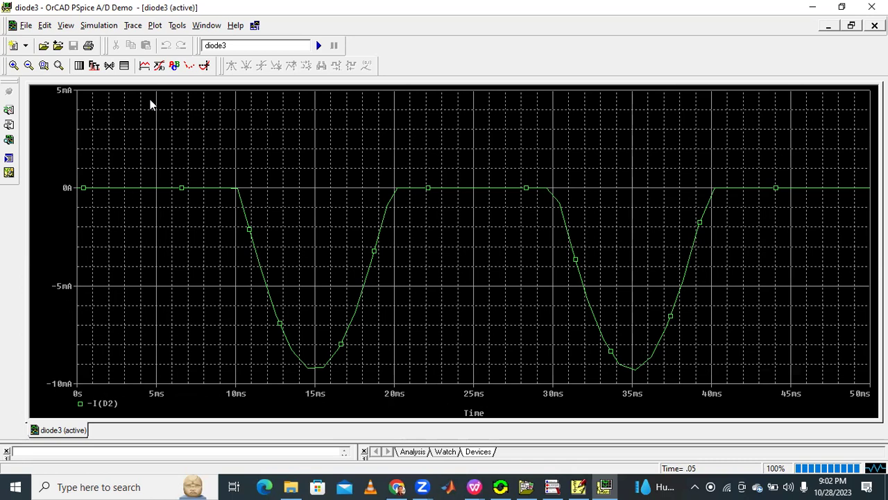
Set the plot's X axis to a user-defined range of -3 to 3 with V(D2:1) as the axis variable.
click(154, 25)
click(169, 39)
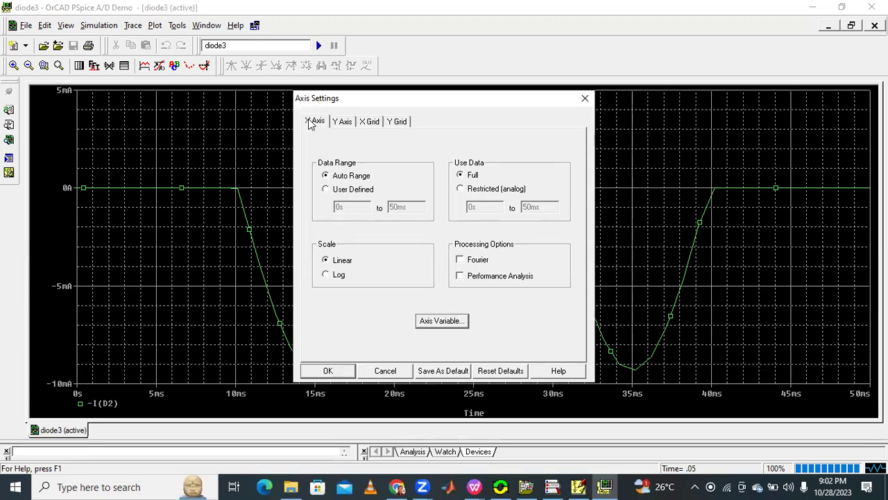
click(324, 191)
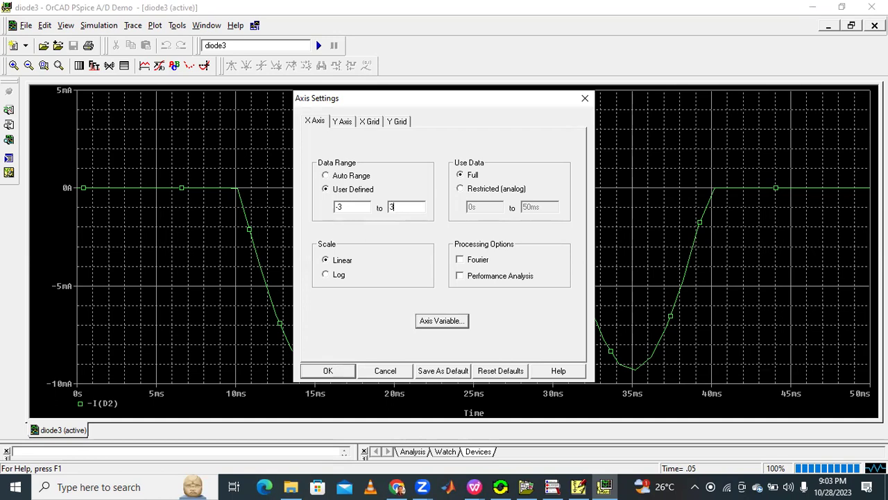
click(431, 322)
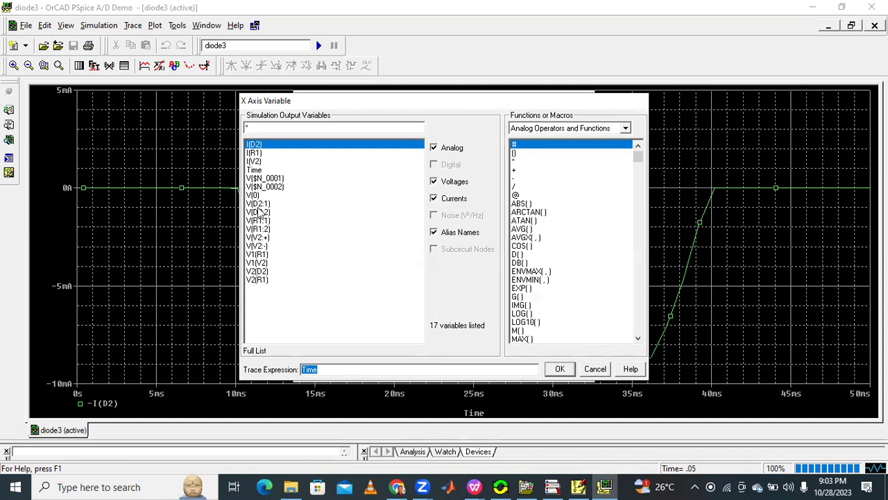
click(259, 204)
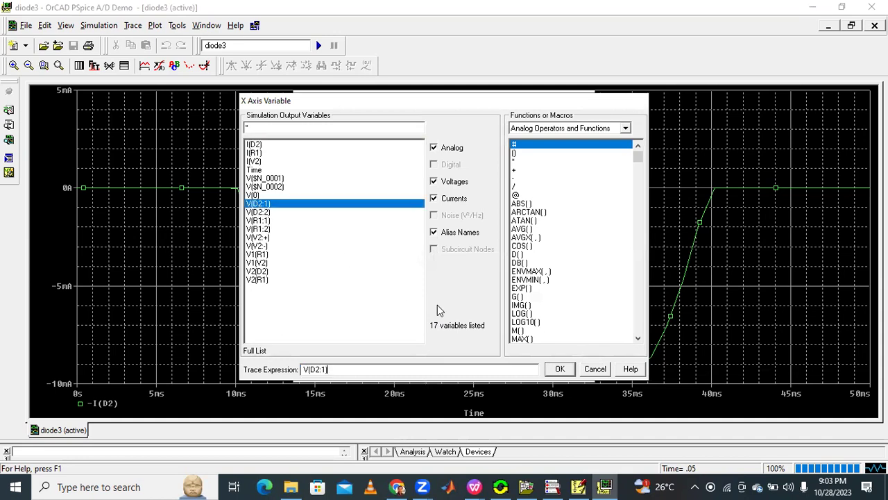
click(560, 370)
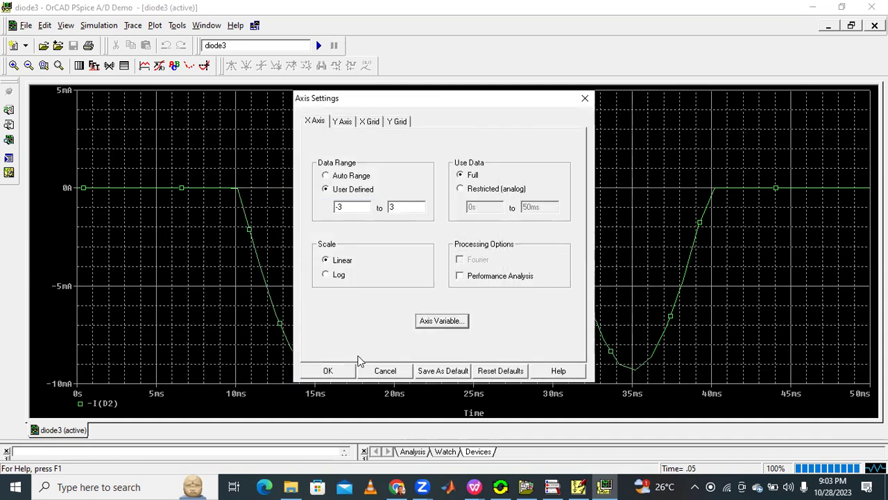
click(338, 370)
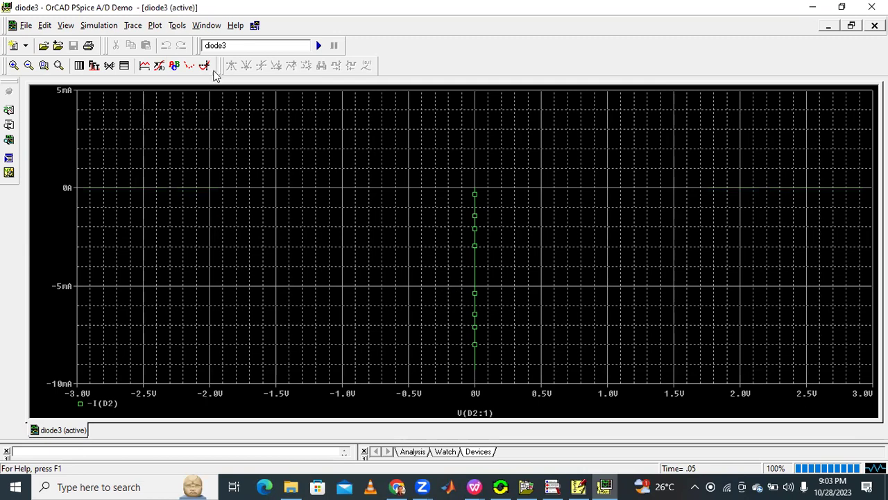
Change the plot's X axis variable to V(D2:2), keeping the user-defined range.
click(152, 26)
click(165, 43)
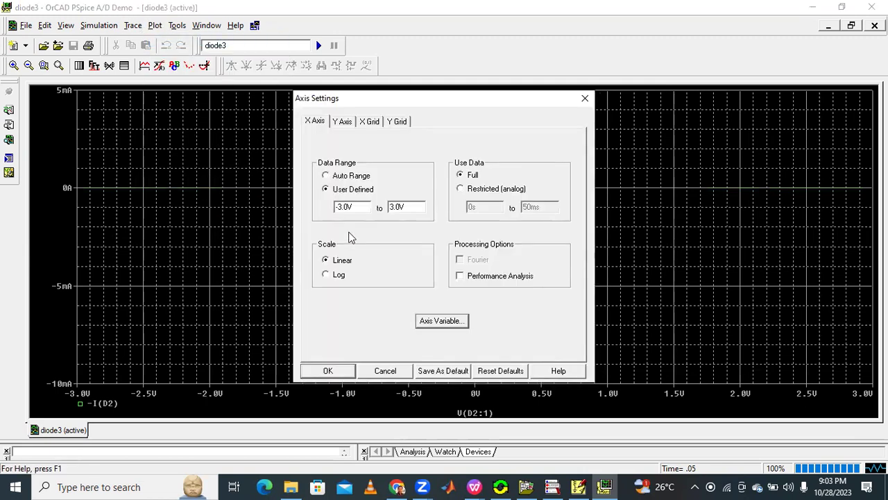
click(440, 321)
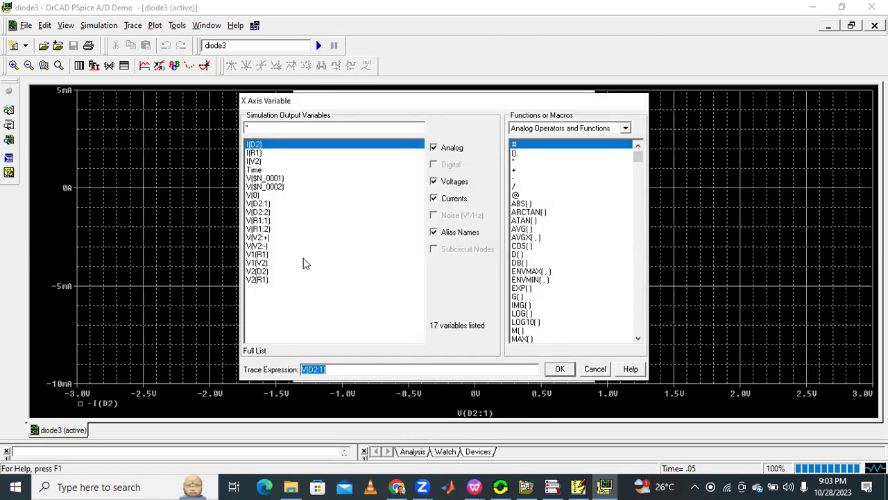
click(264, 213)
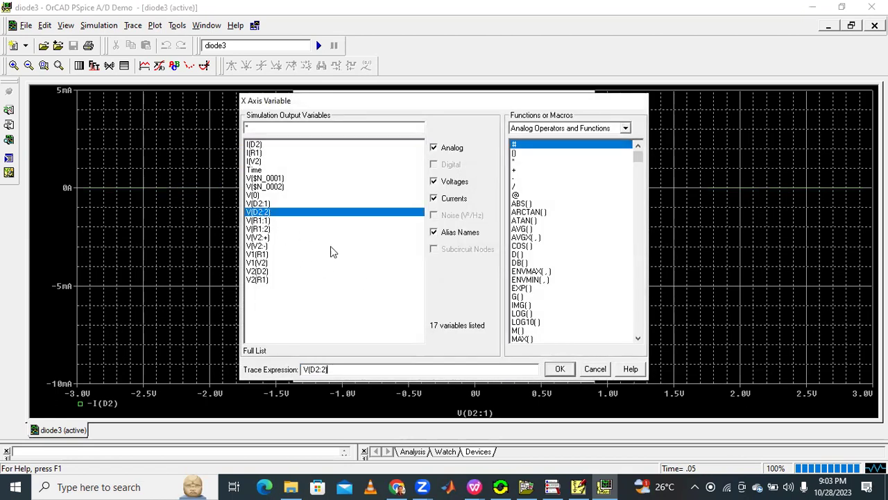
click(560, 369)
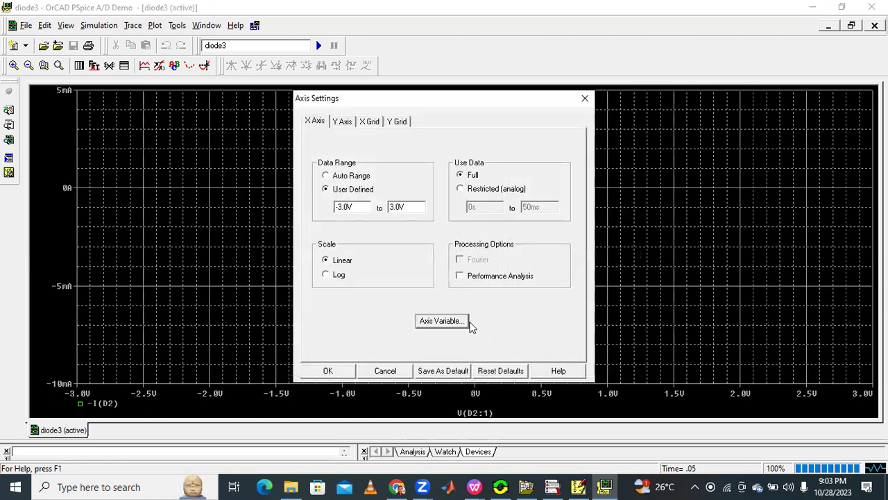
click(330, 370)
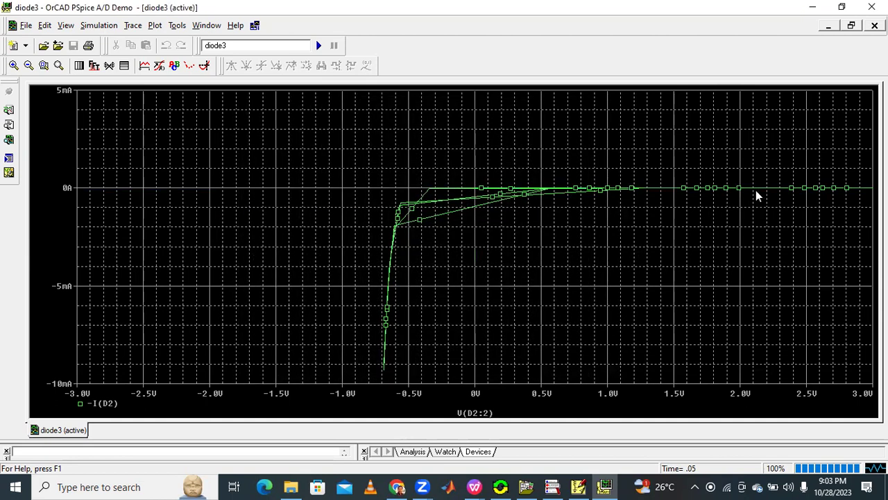
Thicken the -I(D2) trace by giving it the third line width in its trace properties.
right_click(442, 194)
click(468, 206)
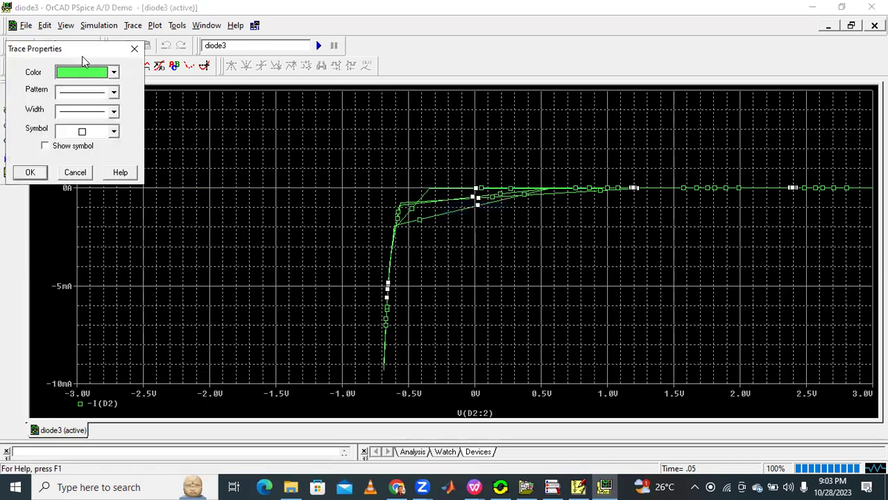
click(80, 117)
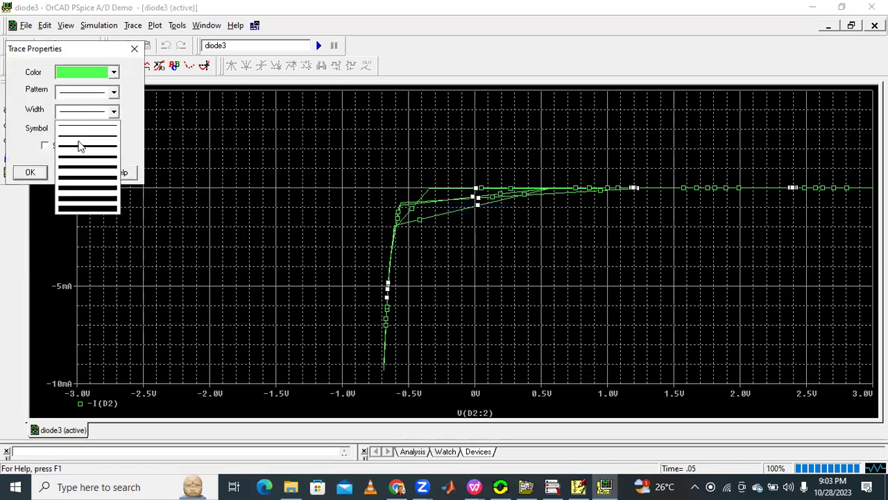
click(80, 146)
click(31, 173)
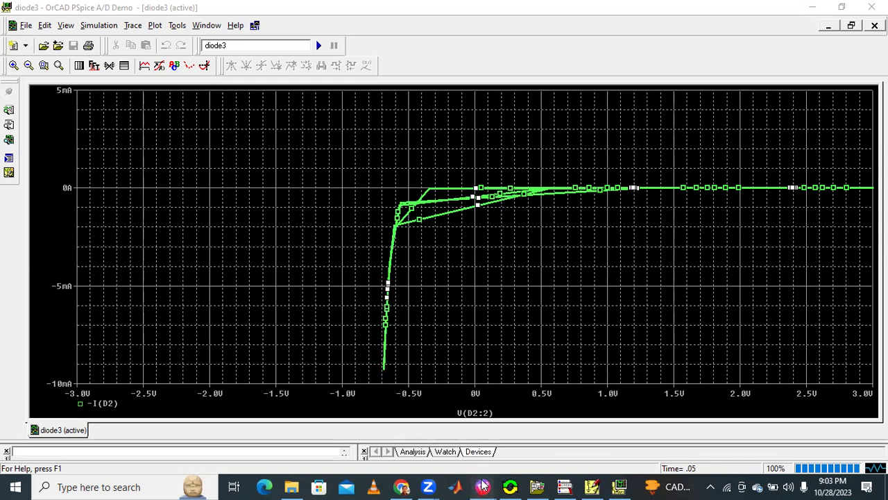
Switch to diode.pptx to review the reverse region of the theoretical diode curve and return to the PSpice plot.
mouse_move(483, 487)
click(436, 447)
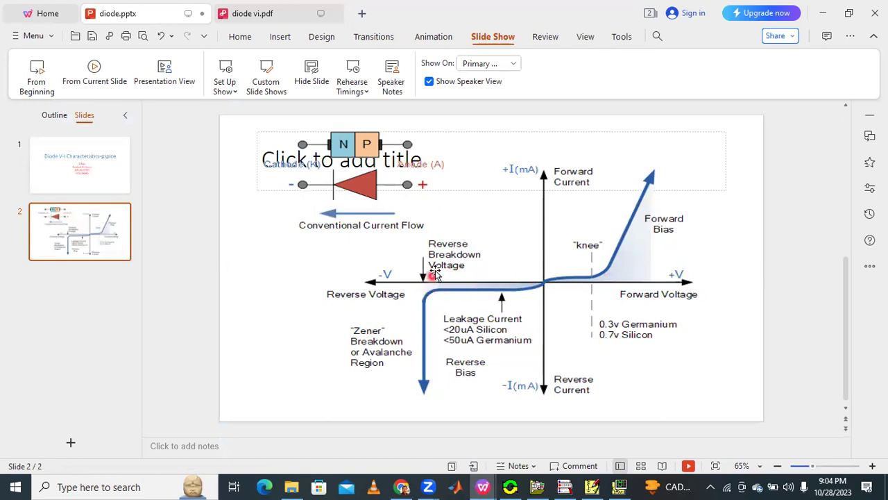
click(617, 487)
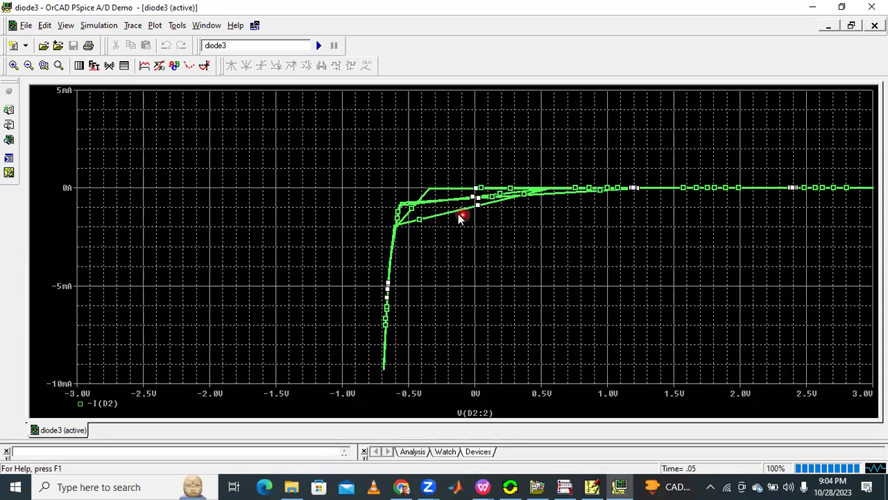
Turn on the cursor and mark coordinate labels on the trace at about -250 mV, -593 mV and -642 mV, leaving the cursor at the curve's lower end.
click(205, 67)
drag(479, 196, 443, 206)
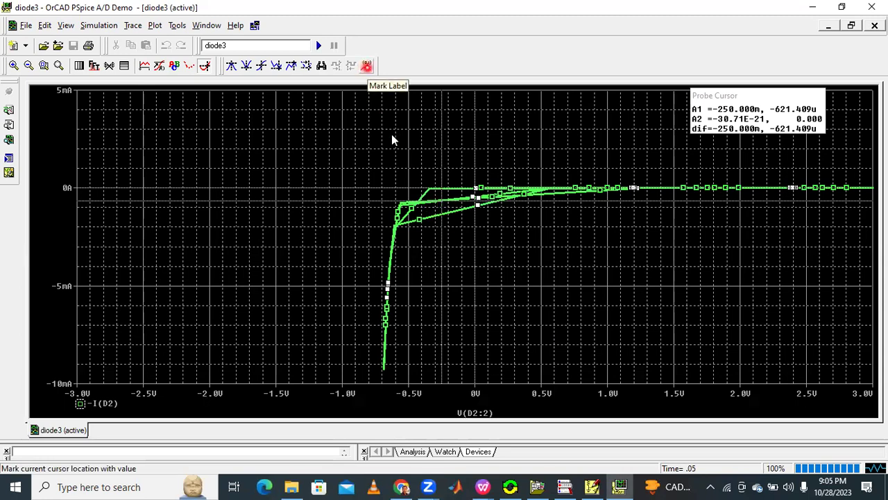
click(366, 65)
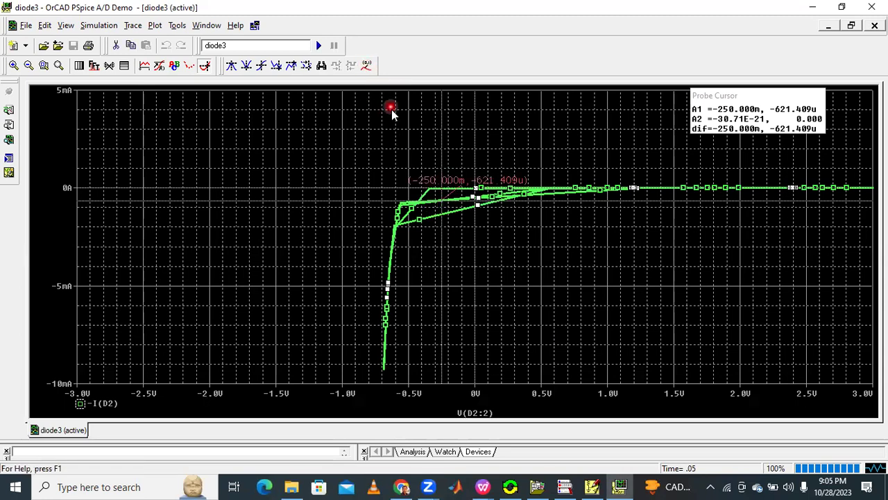
click(397, 232)
click(365, 66)
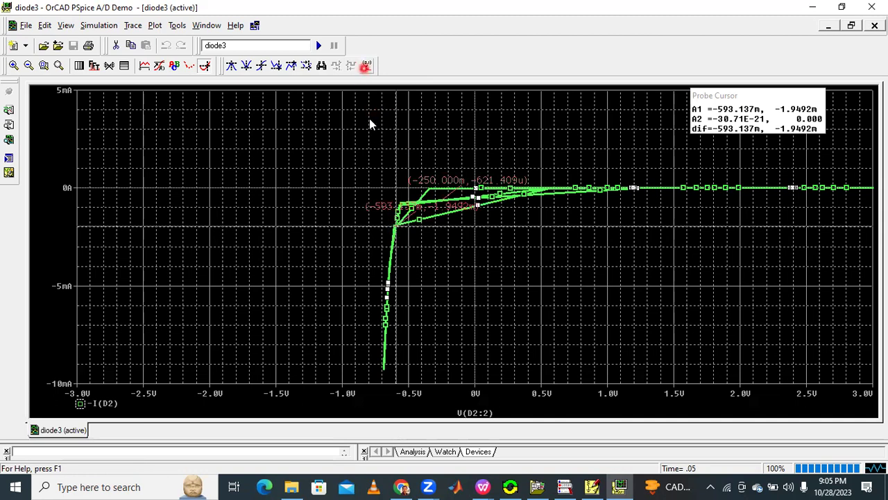
click(390, 297)
click(389, 279)
click(366, 65)
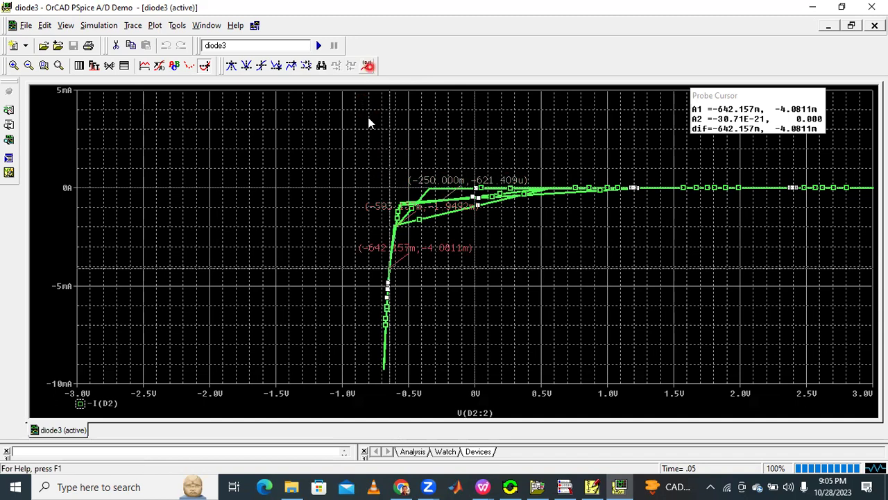
click(327, 145)
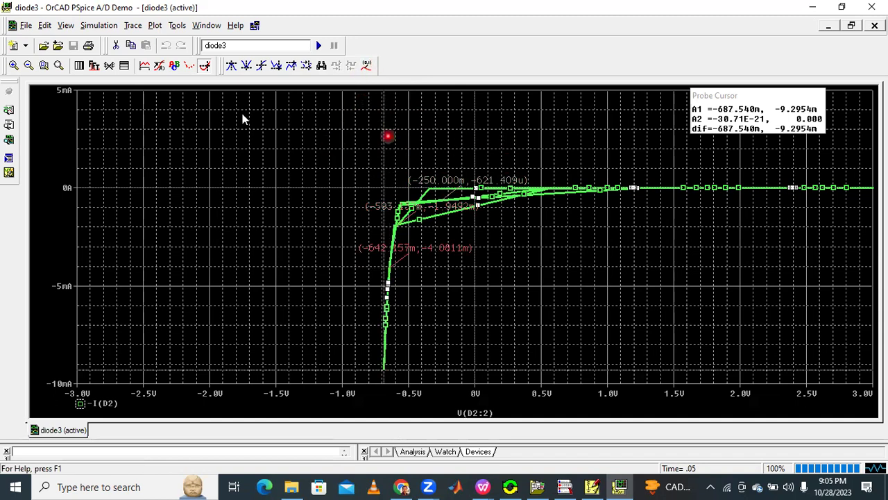
Print the labelled plot to a PDF named "diode vi n" in the TRANSISTOR folder.
click(90, 46)
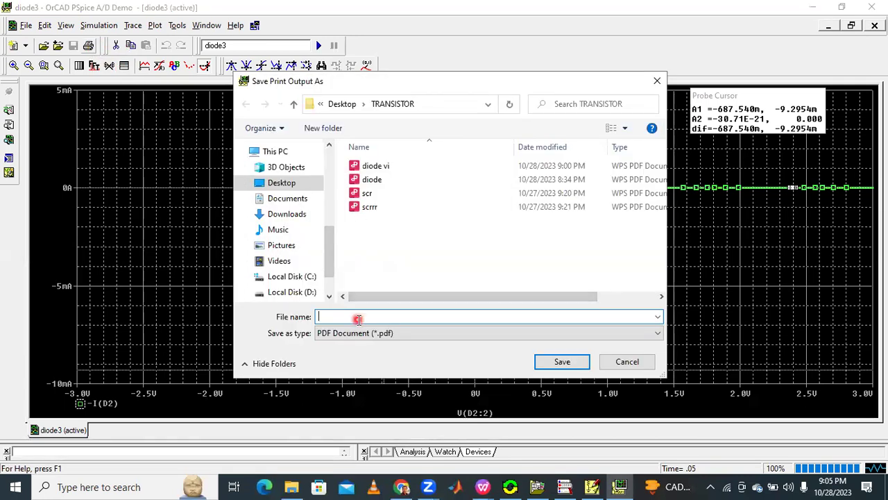
text(diode vi)
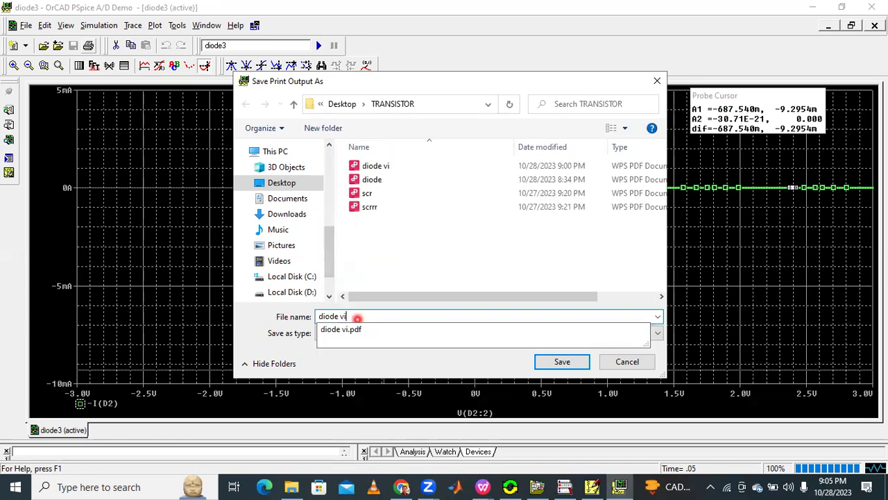
click(357, 317)
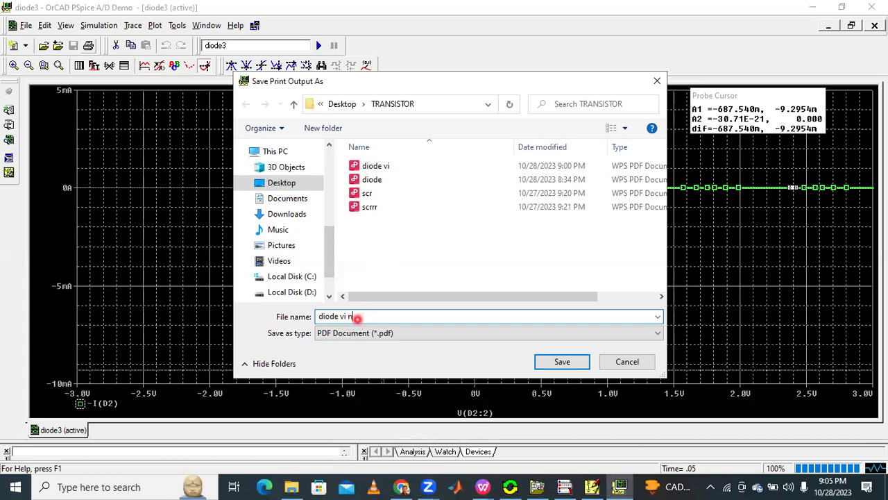
click(562, 361)
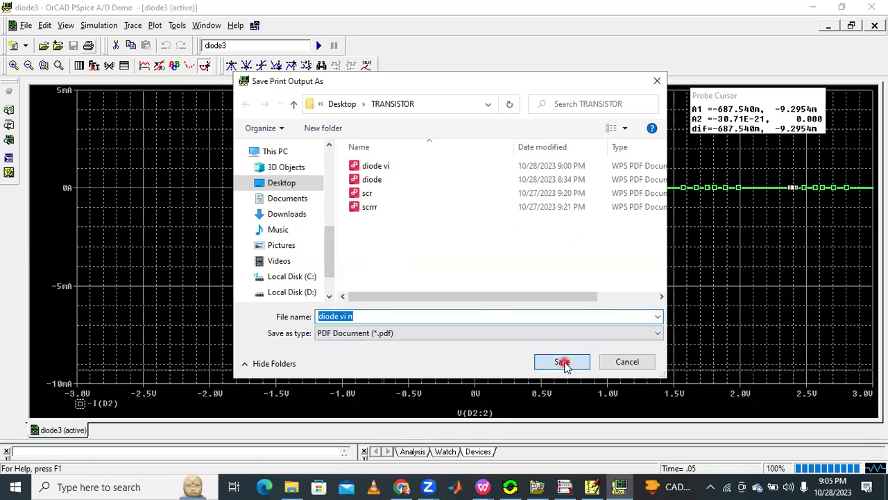
Minimize the open windows and open the "diode vi n" PDF from the TRANSISTOR folder.
click(813, 9)
click(817, 14)
click(815, 14)
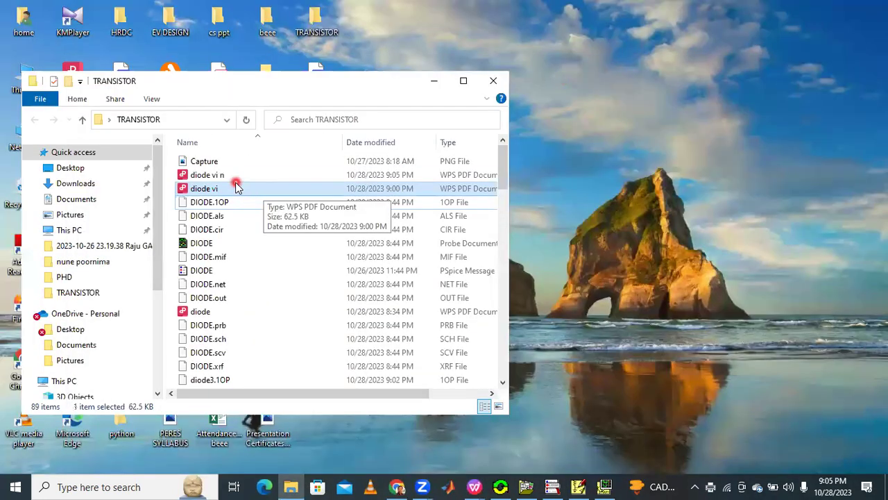
click(233, 179)
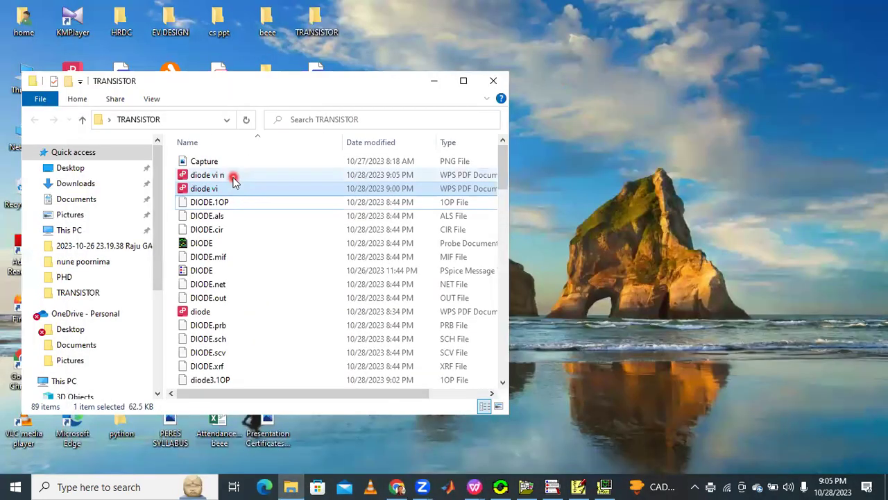
double_click(234, 179)
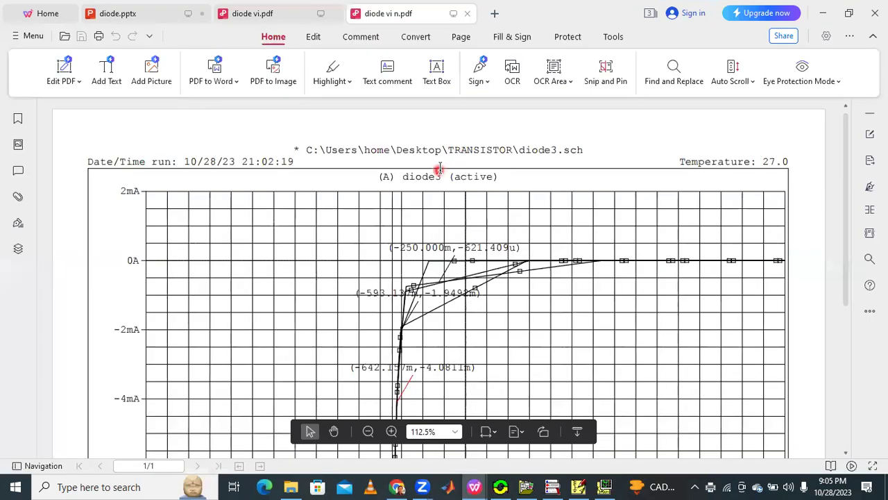
Examine the printed reversed-diode curve at 150% zoom, covering the labelled points, the knee and the V(D2:2) axis.
drag(849, 199, 835, 230)
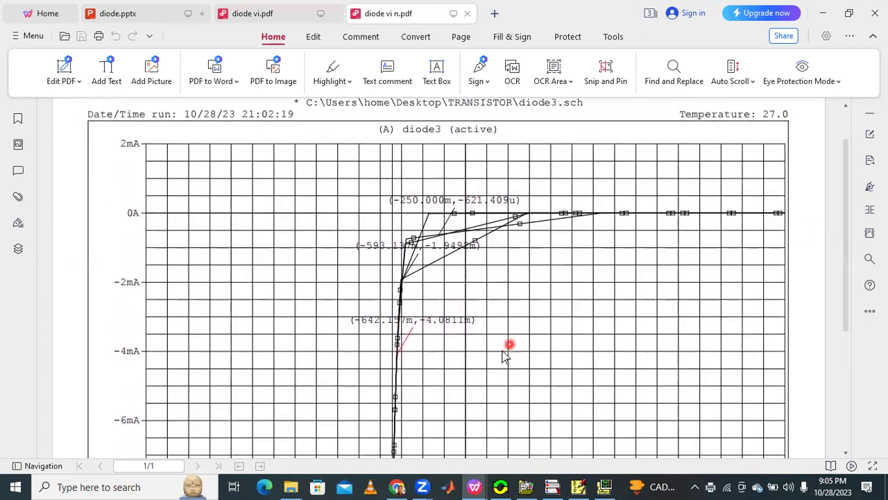
mouse_move(410, 454)
click(392, 432)
click(393, 431)
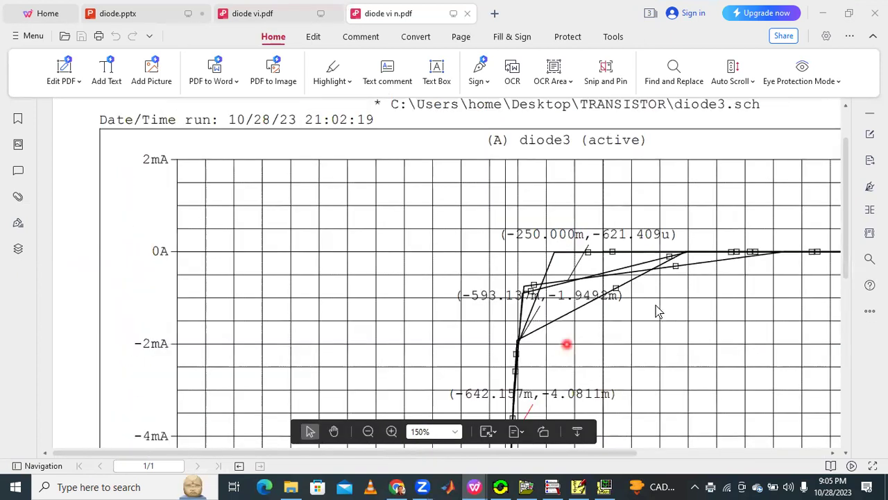
drag(601, 449, 762, 452)
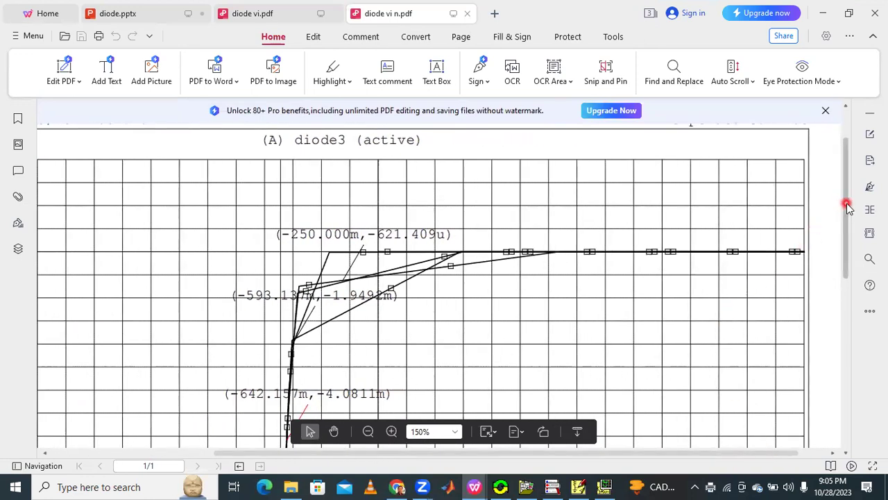
drag(847, 204, 847, 228)
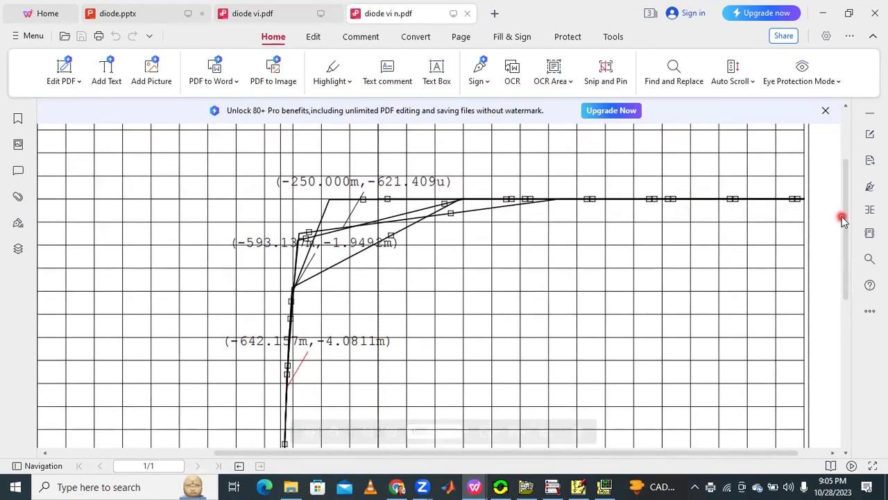
drag(848, 232, 847, 378)
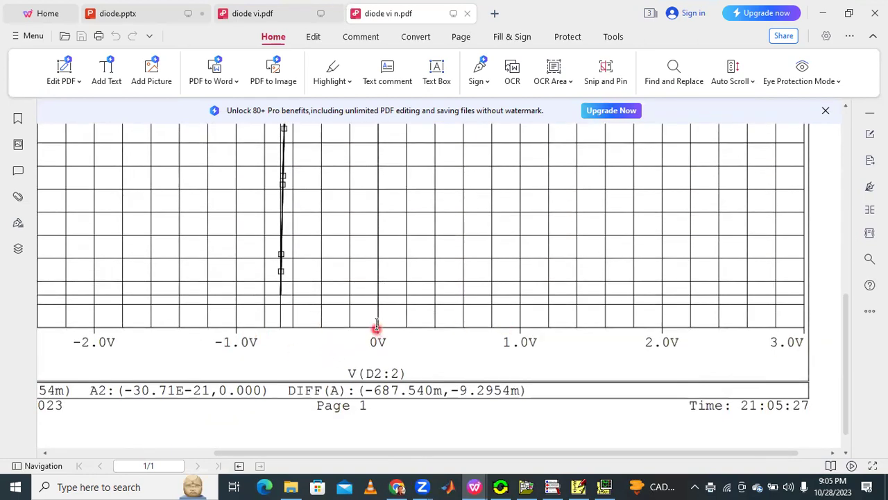
drag(846, 295, 847, 159)
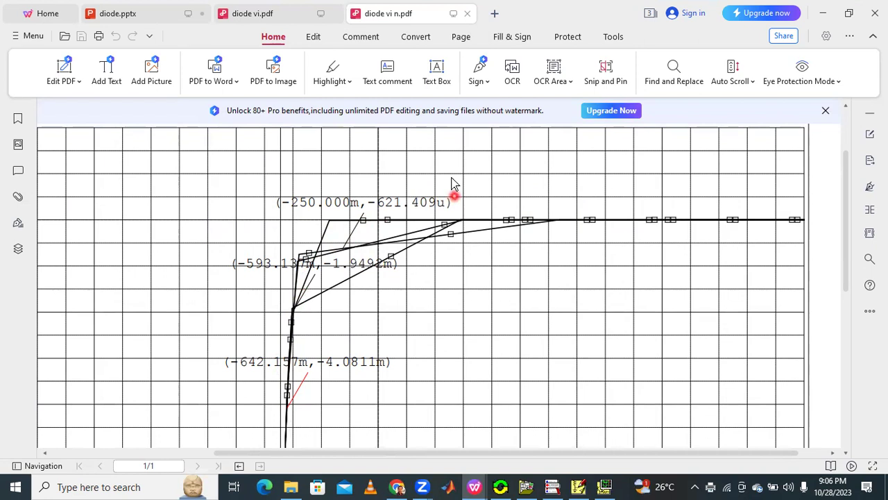
Switch to diode.pptx, present the V-I characteristic slide full screen to review the knee and bias regions, and exit the slide show.
click(824, 13)
click(475, 487)
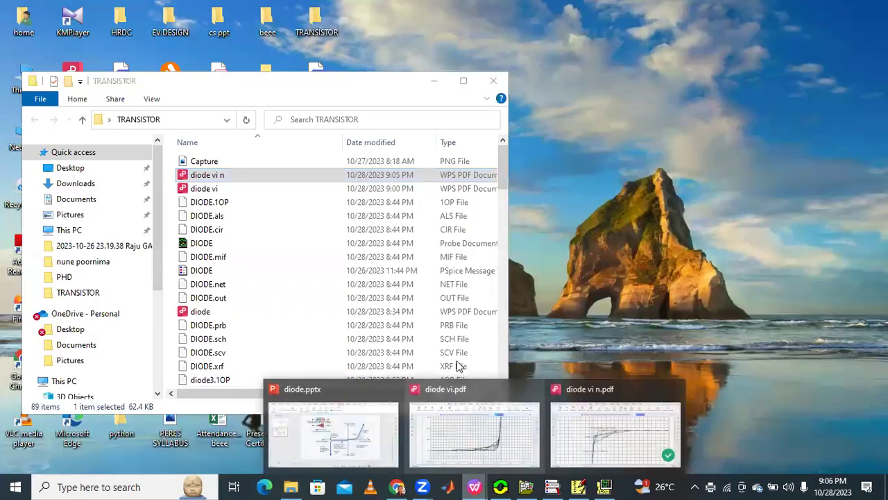
click(359, 432)
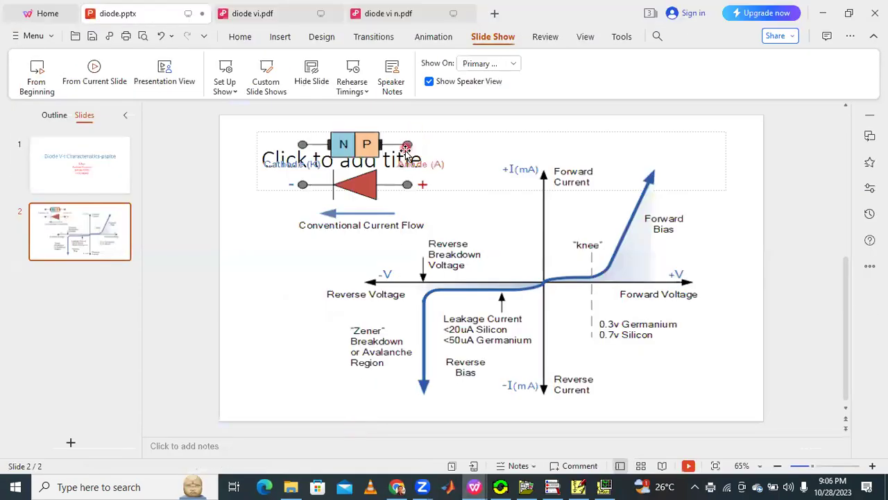
click(90, 78)
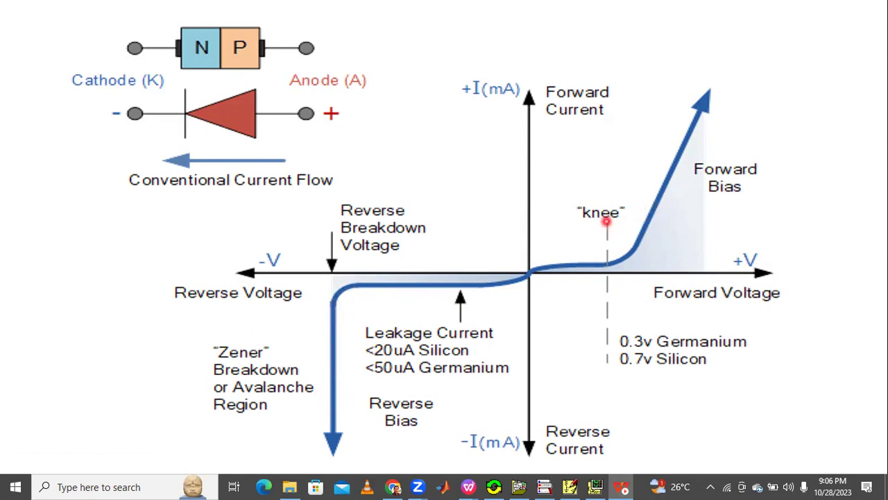
key(Escape)
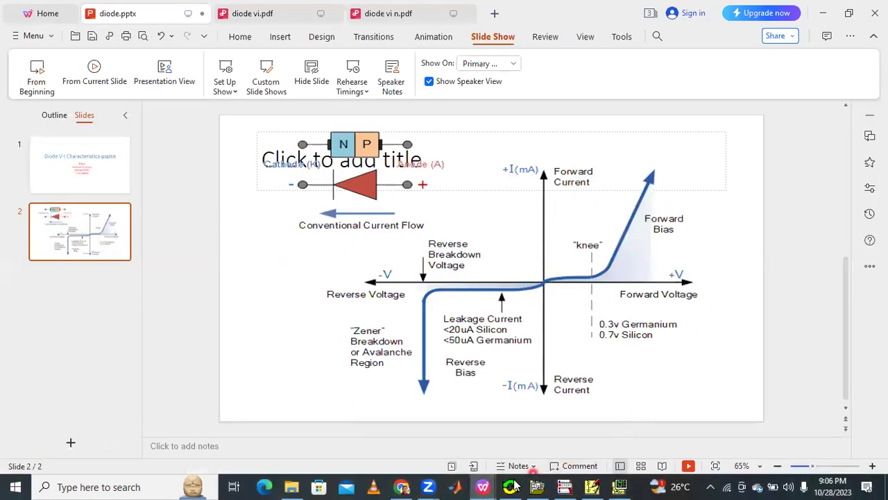